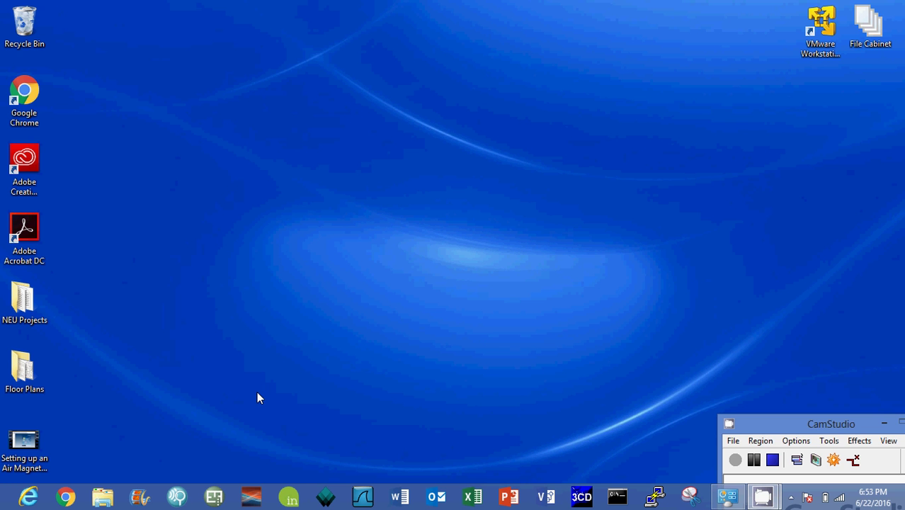
Launch Google Chrome to a New Tab page.
click(65, 497)
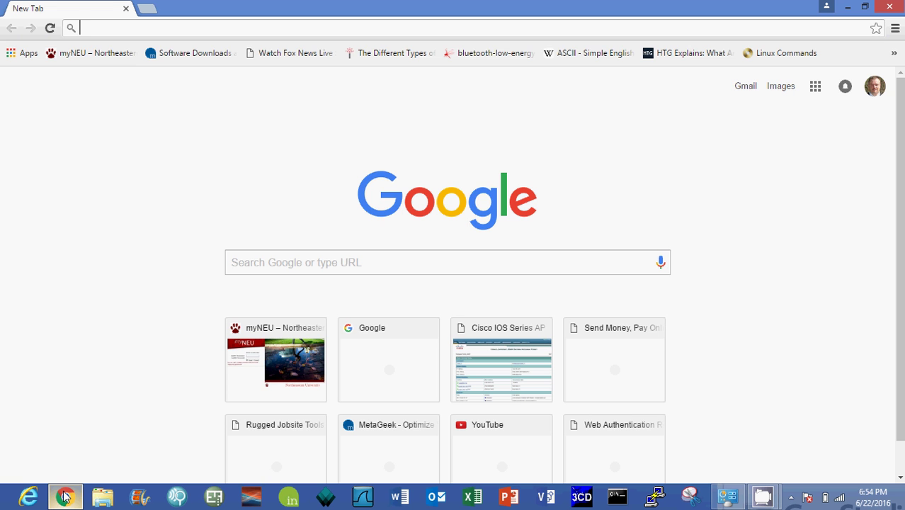
Go to 192.168.0.201 and sign in with the access point's username and password.
text(192.168.0.201)
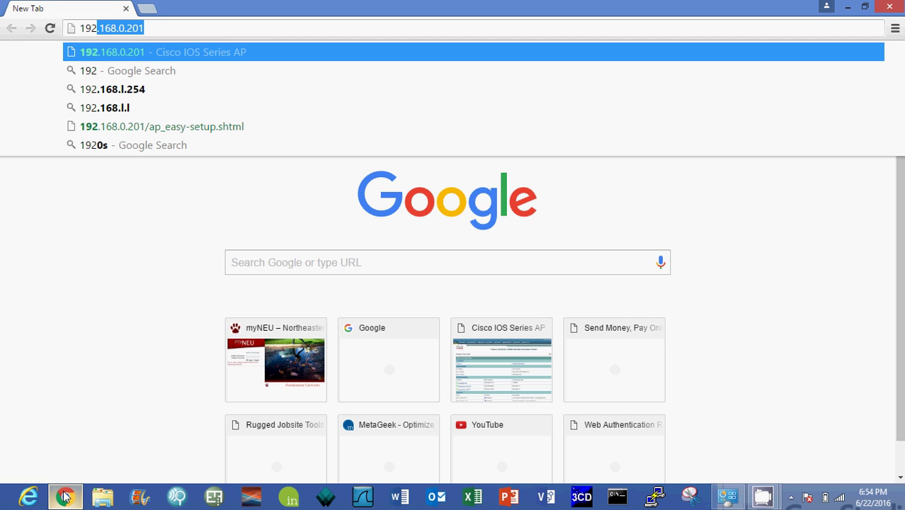
click(192, 54)
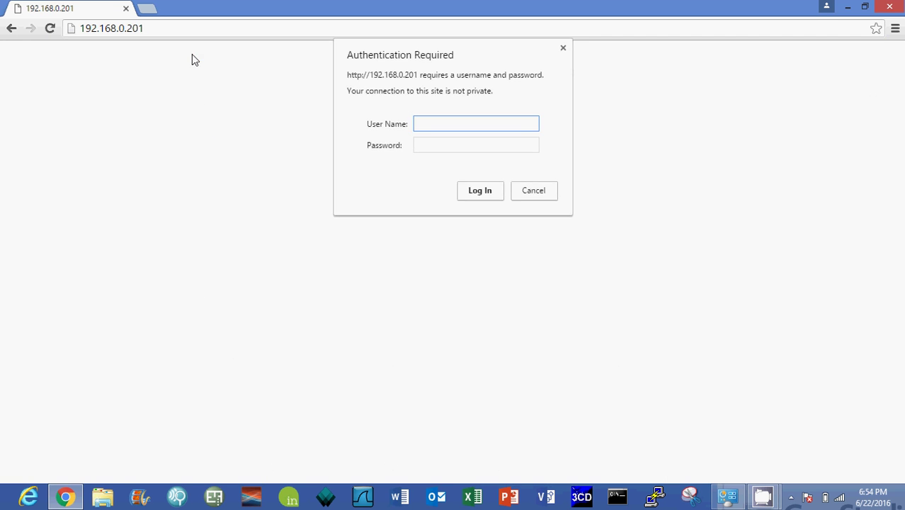
text(Cisco)
key(Tab)
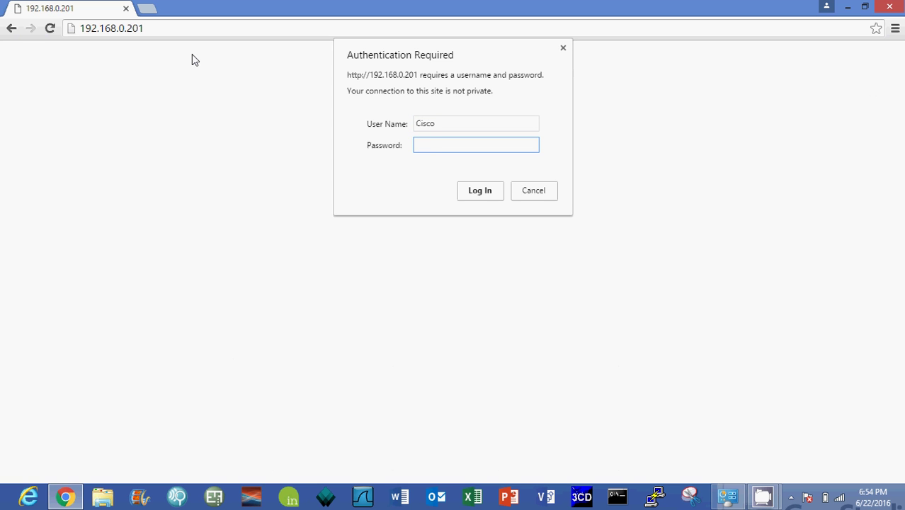
text(Cisco)
key(Return)
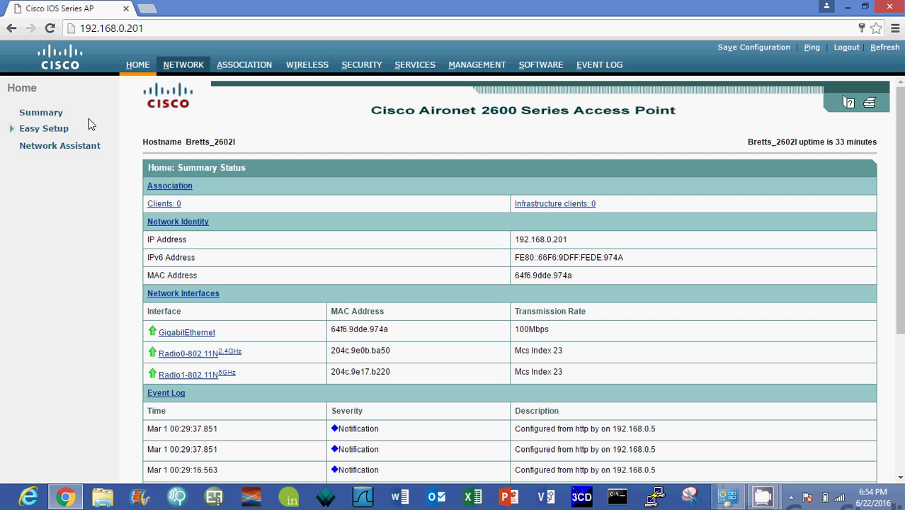
click(56, 133)
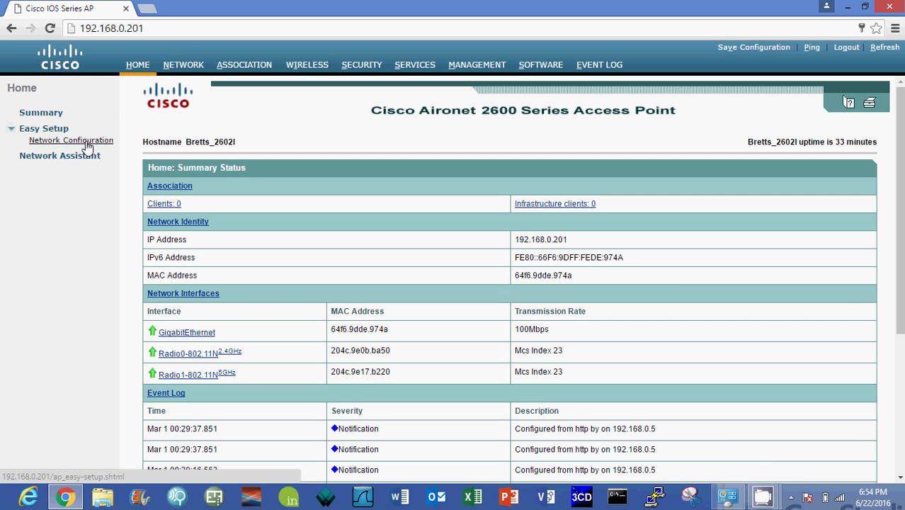
click(86, 144)
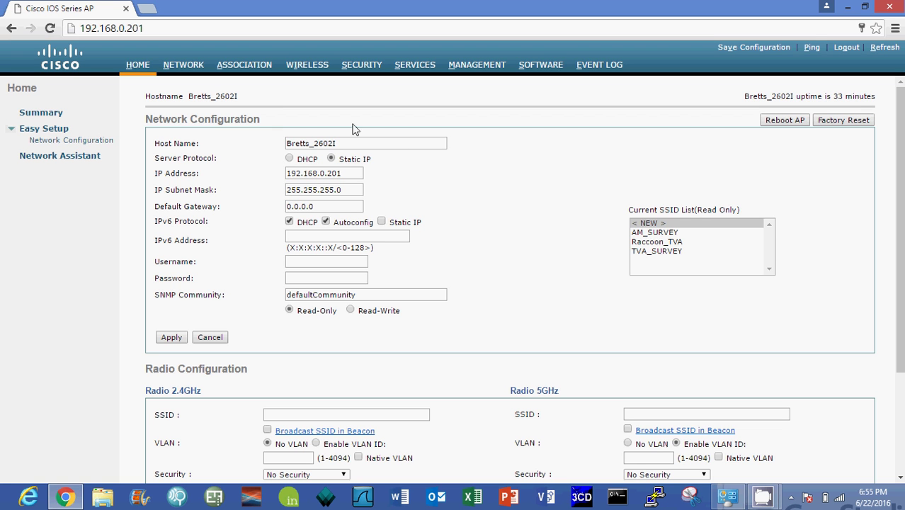
click(138, 66)
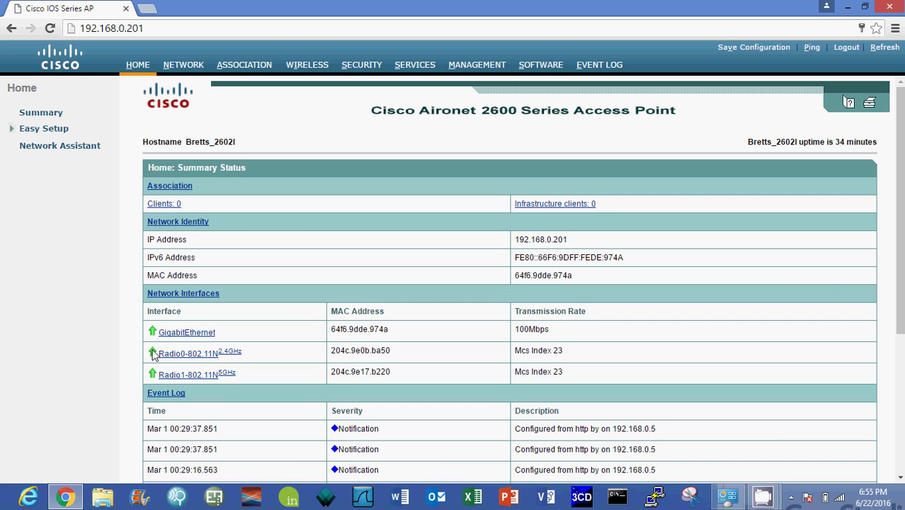
Open the Radio1-802.11N 5 GHz settings and scroll through its data rates, power and channel.
click(195, 378)
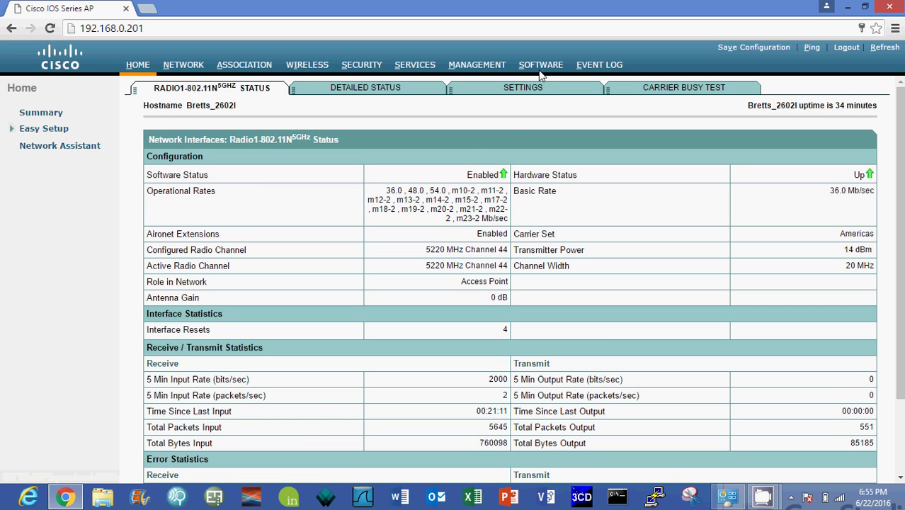
click(522, 93)
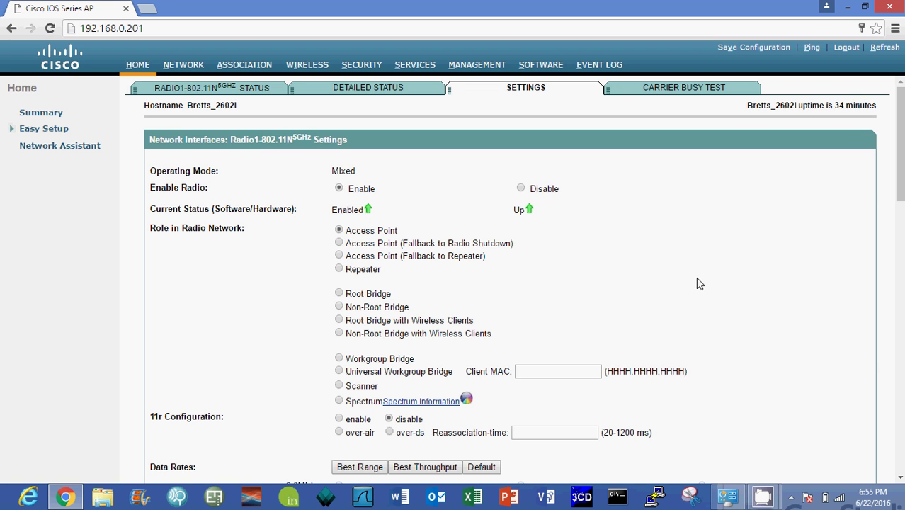
scroll(698, 283, down, 3)
scroll(698, 283, down, 2)
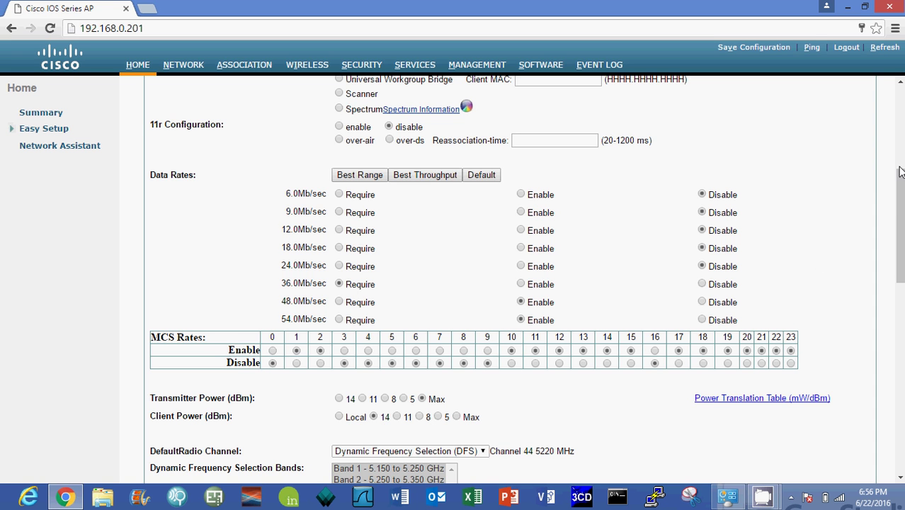
scroll(902, 198, down, 1)
scroll(902, 198, down, 2)
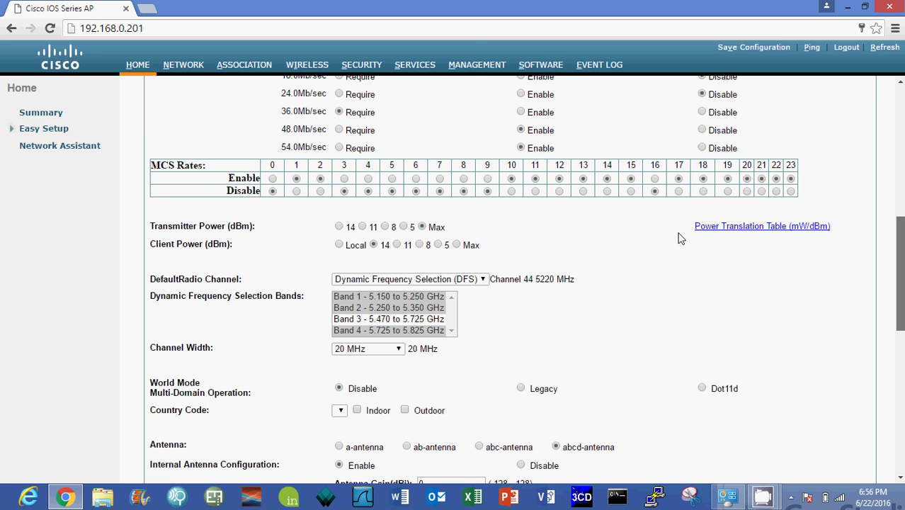
click(755, 226)
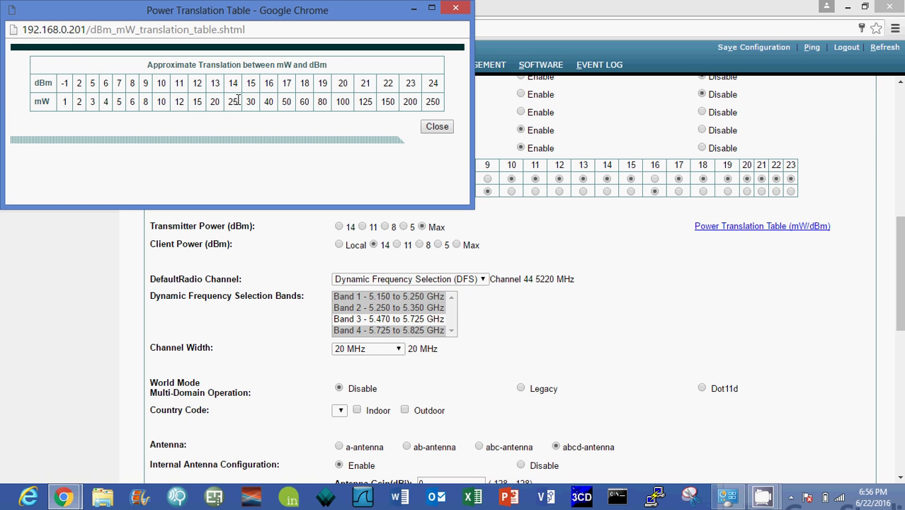
click(457, 7)
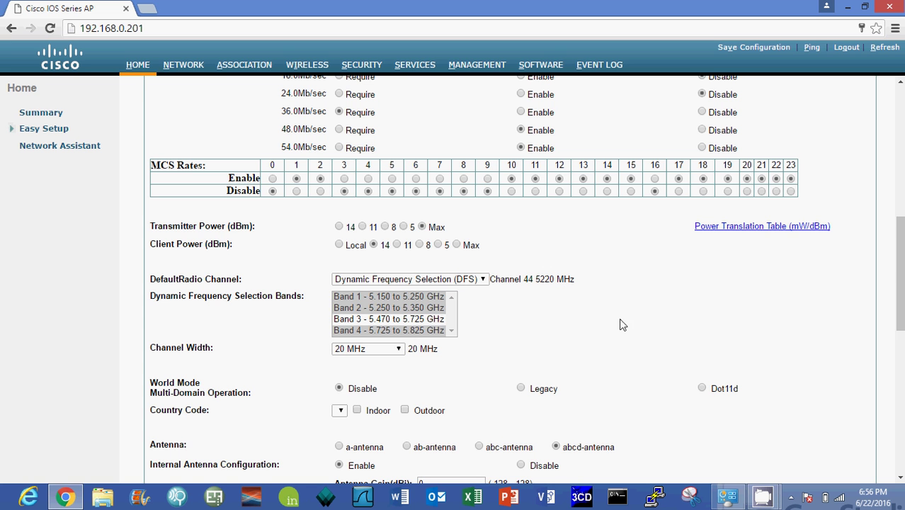
drag(900, 268, 900, 107)
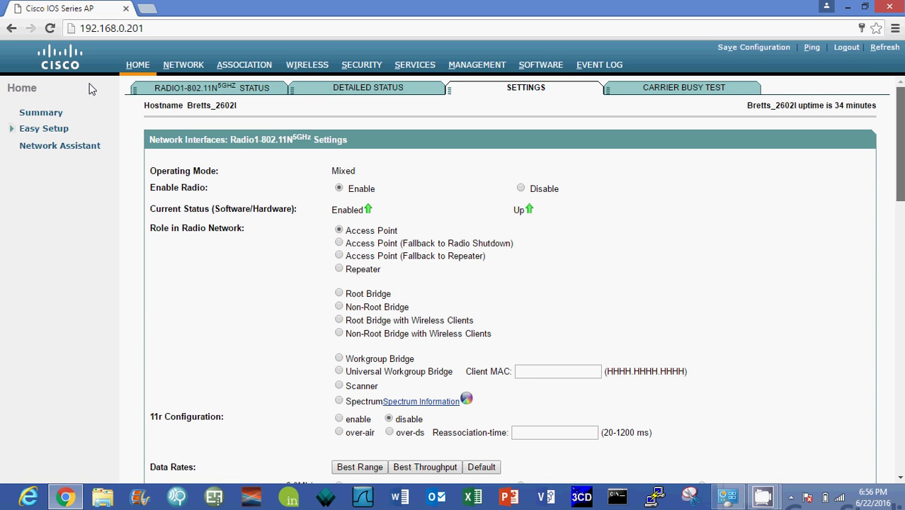
Open the Ethernet adapter's TCP/IPv4 settings to check static IP 192.168.0.5 and gateway 192.168.0.1.
click(848, 7)
click(730, 498)
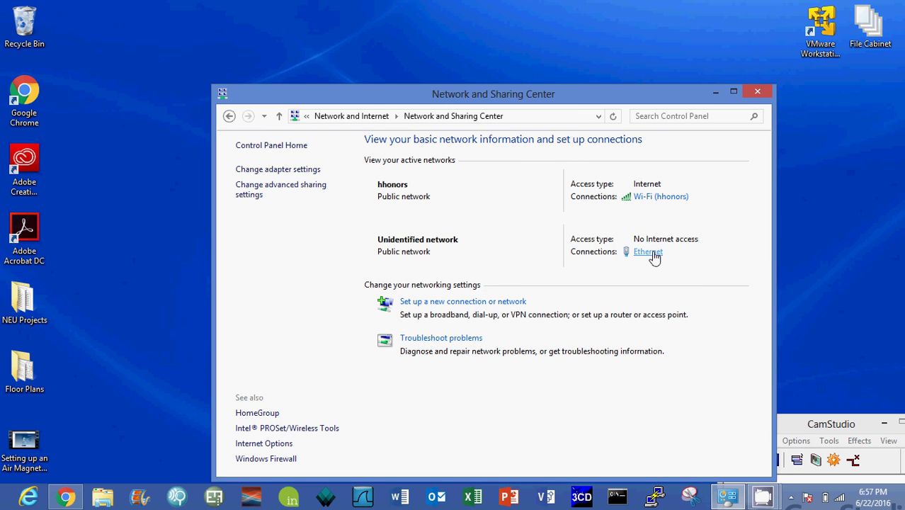
click(654, 257)
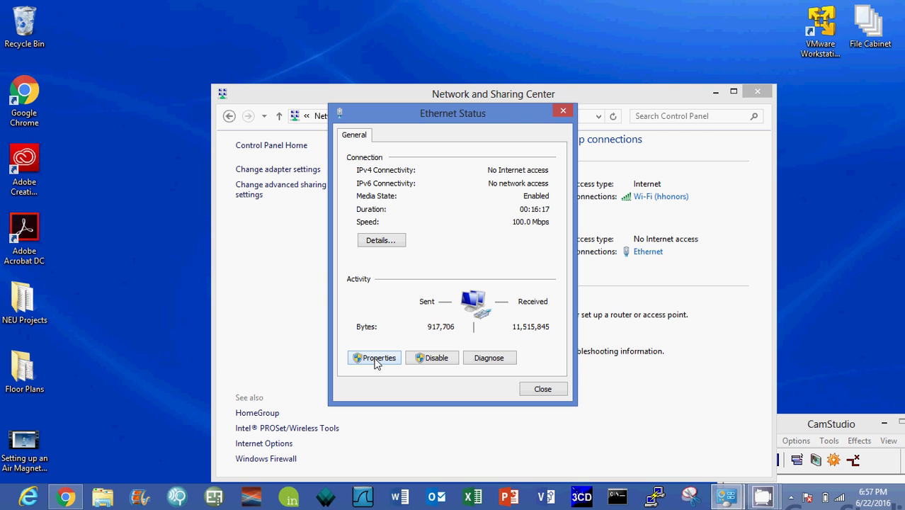
click(377, 358)
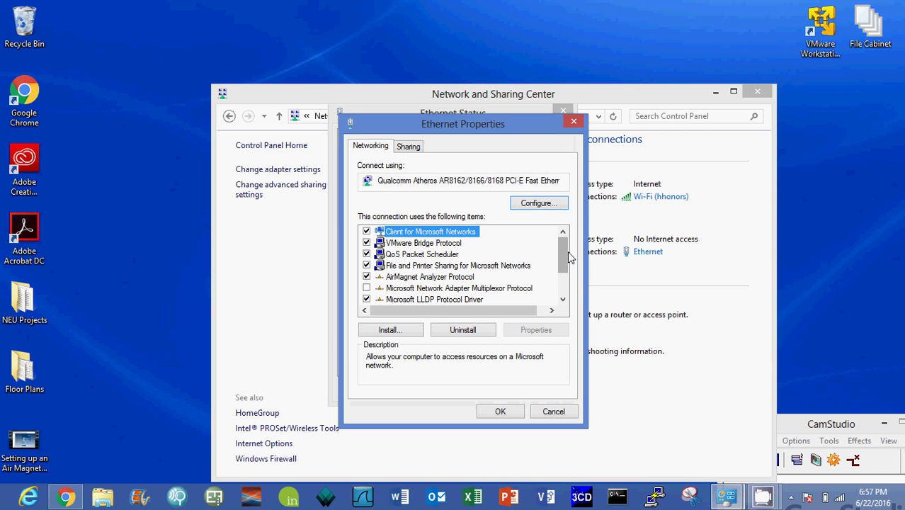
drag(567, 252, 537, 303)
double_click(456, 300)
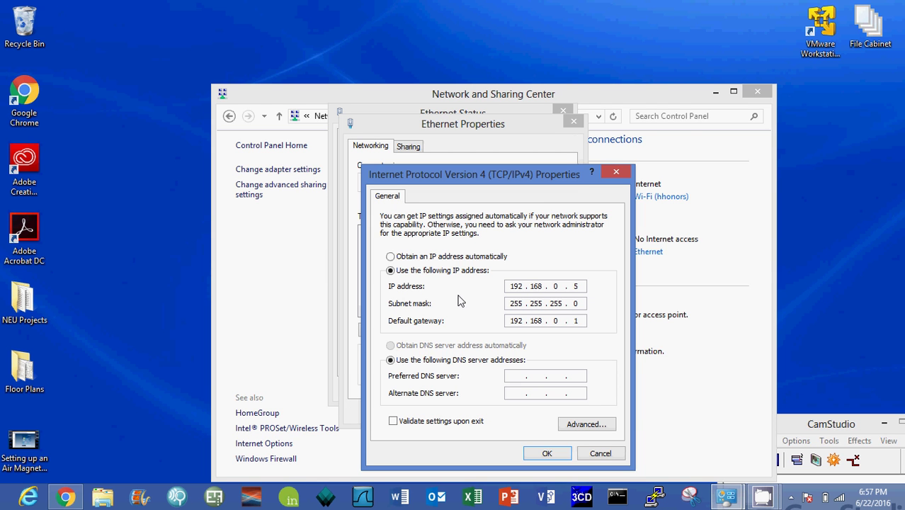
Close the IPv4, Ethernet properties and status windows, and minimize Network and Sharing Center.
click(616, 173)
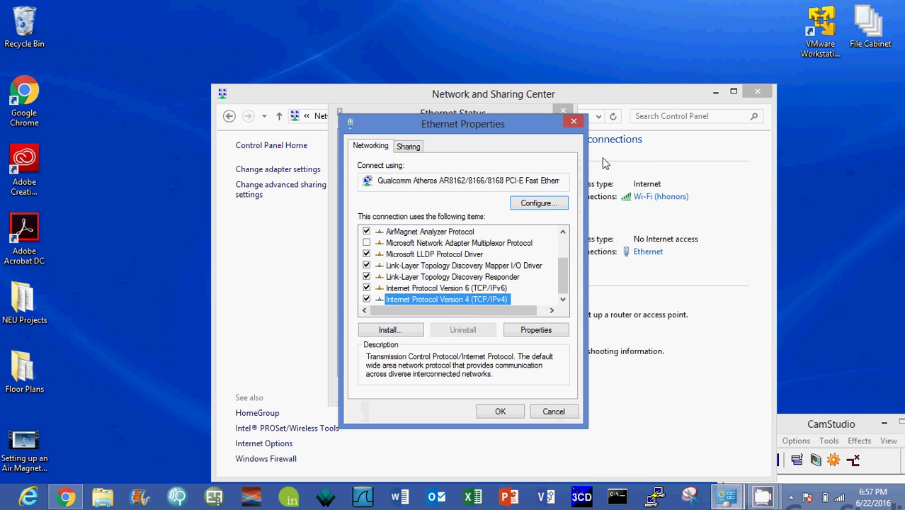
click(576, 122)
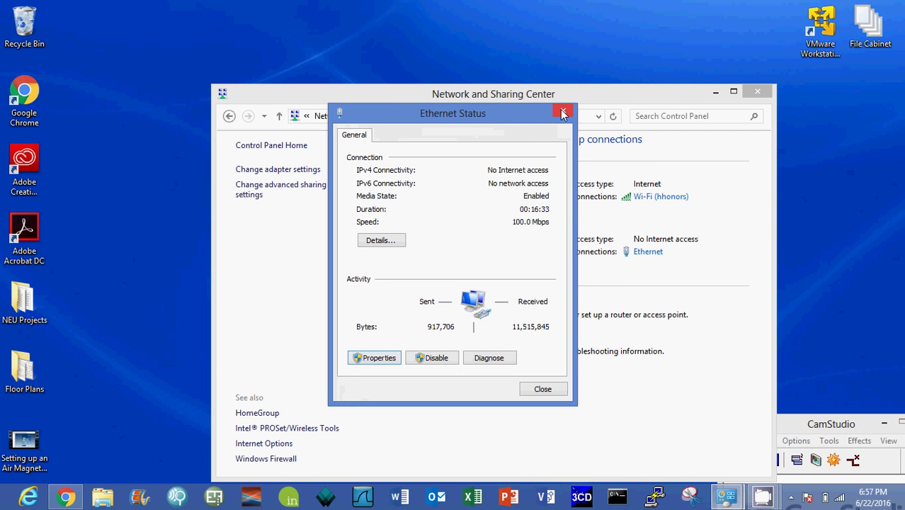
click(562, 111)
click(716, 94)
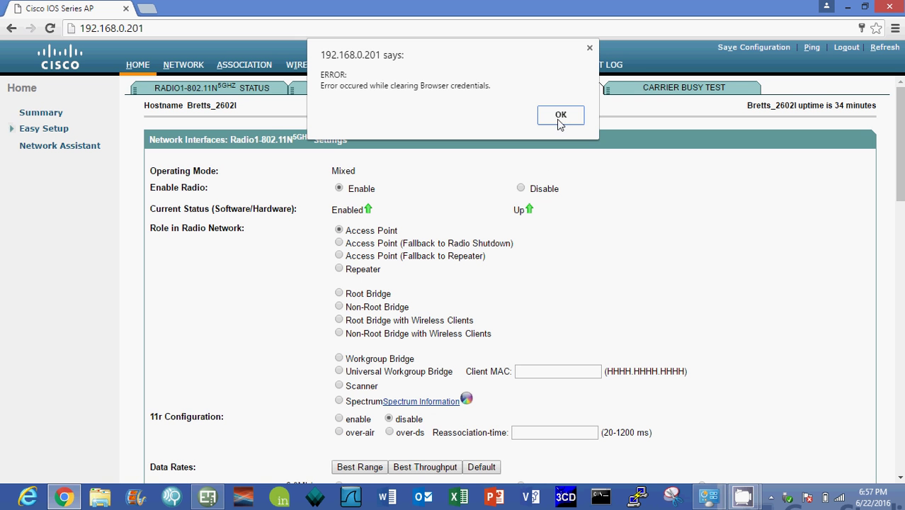
Dismiss the browser credentials error and reopen the Hilton Hotel.svp project in AirMagnet Survey.
click(560, 119)
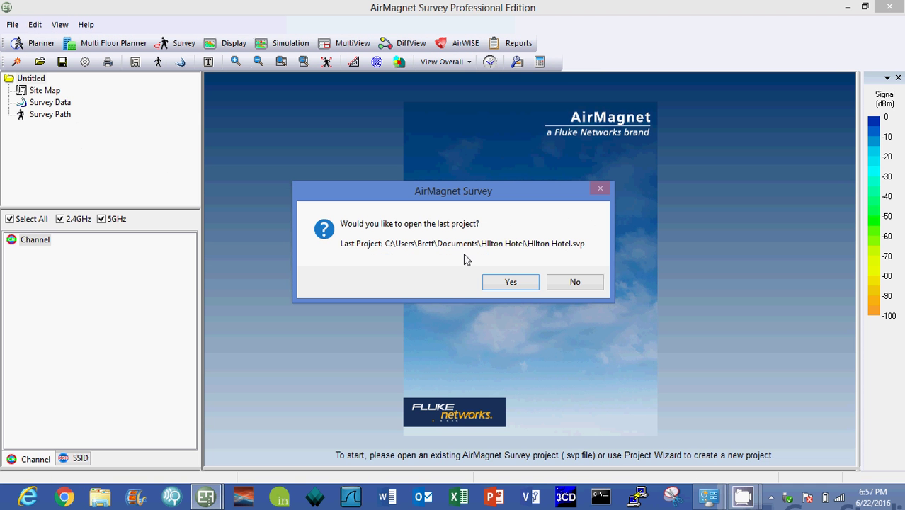
click(516, 282)
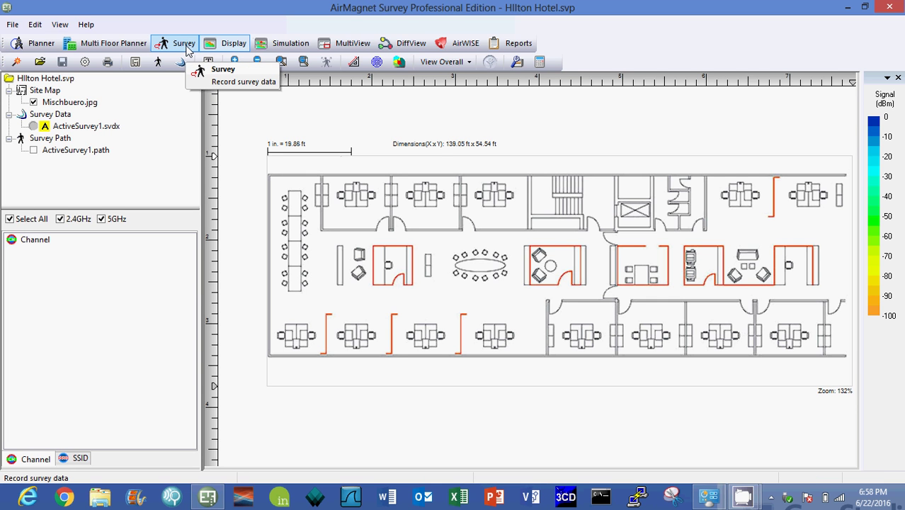
Switch to survey mode, filter by AP instead of SSID, and select Bretts_2602I.
click(185, 48)
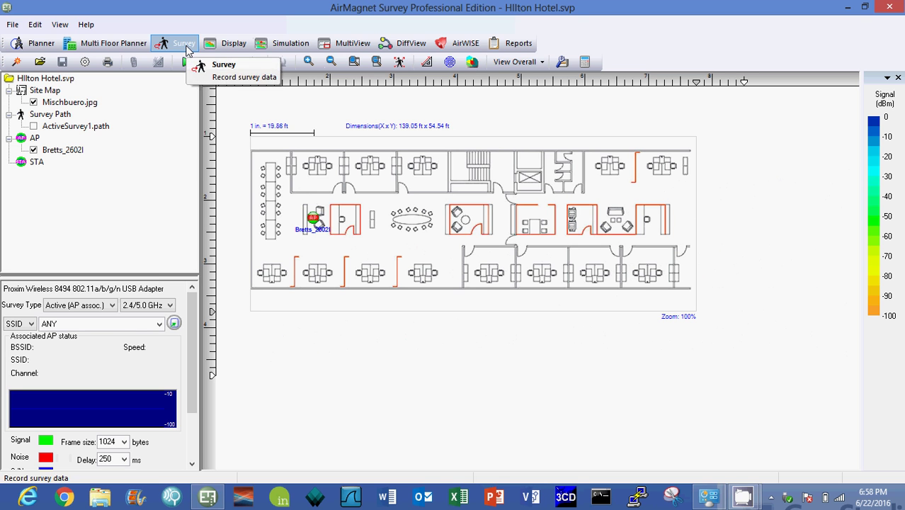
click(32, 324)
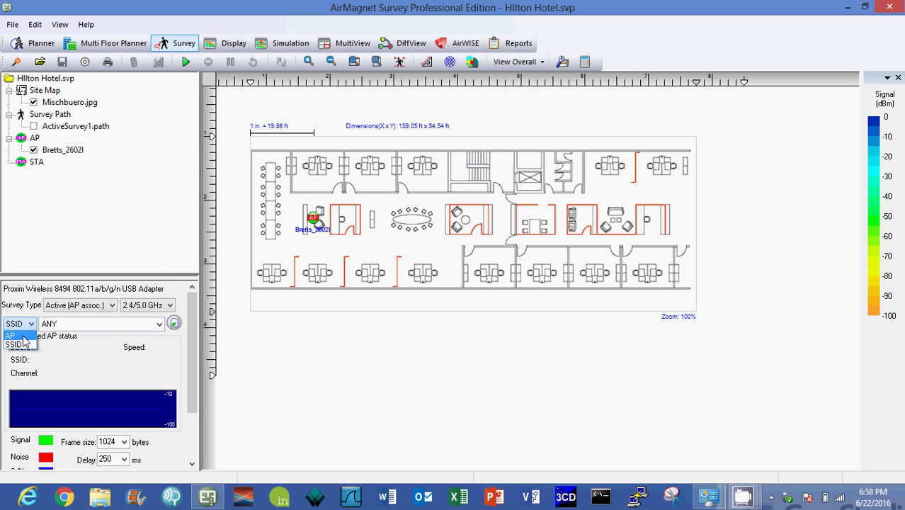
click(23, 337)
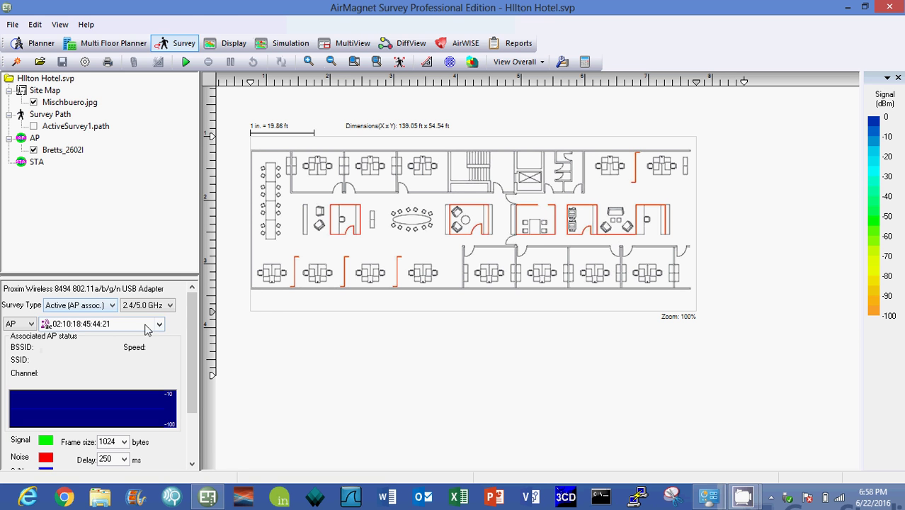
click(160, 325)
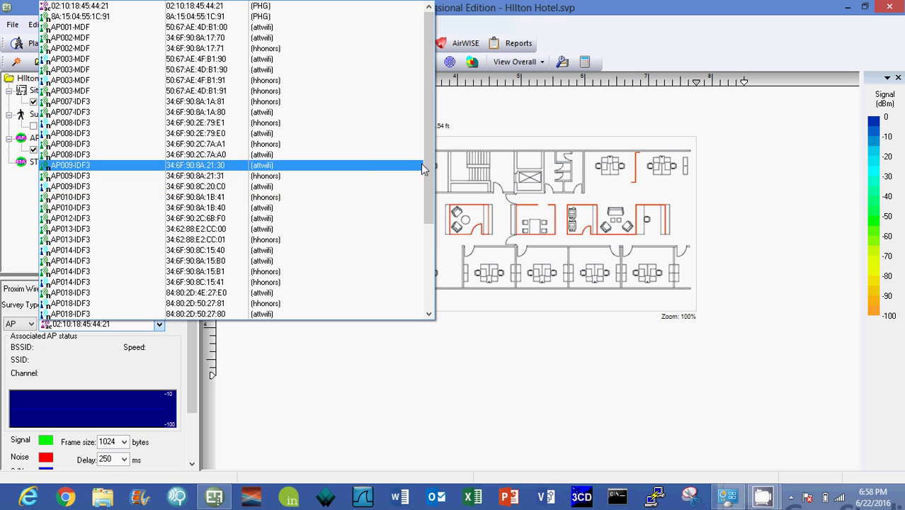
click(422, 167)
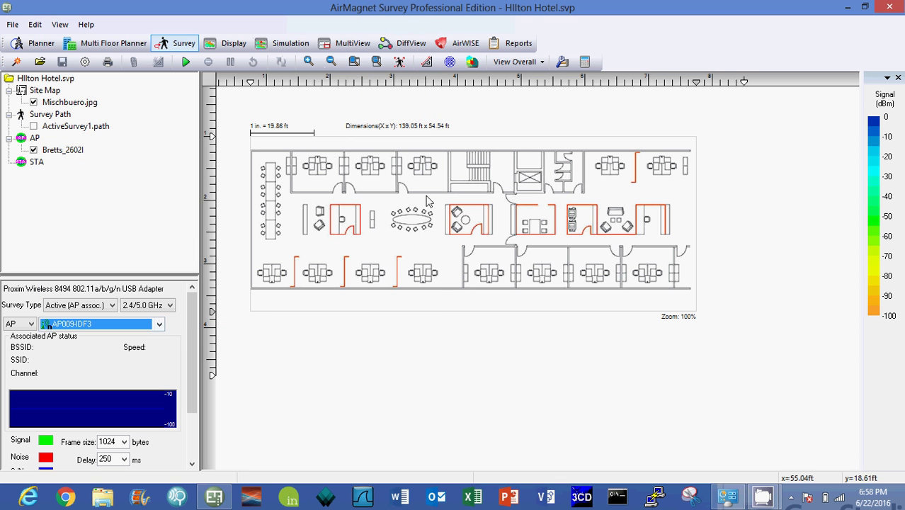
click(161, 325)
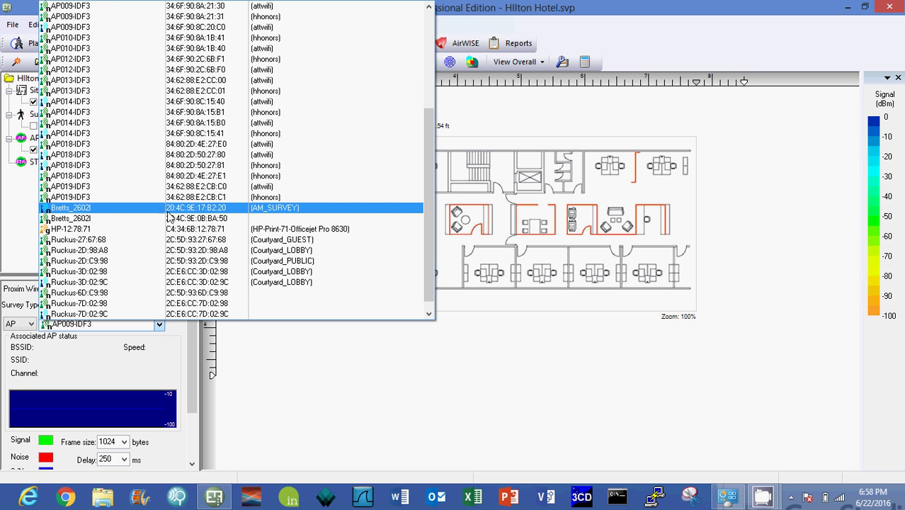
click(273, 208)
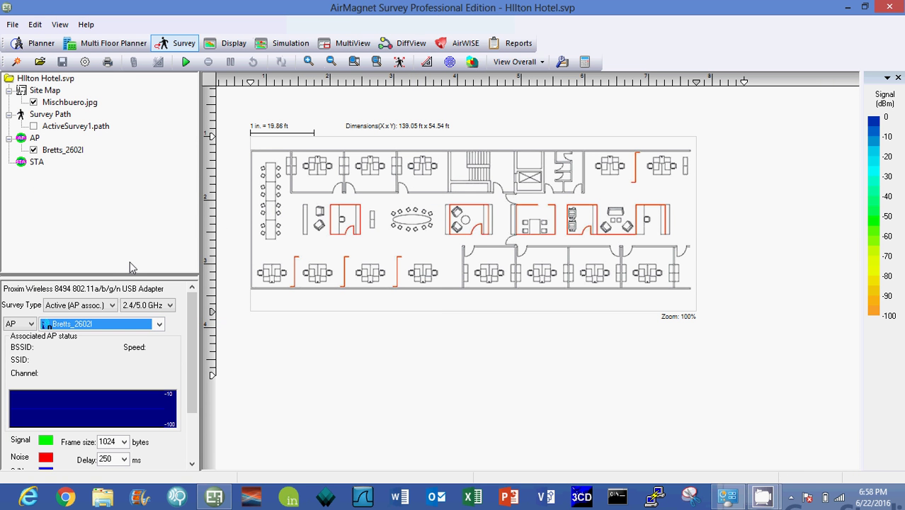
Start the survey, place Bretts_2602I's location first, and zoom the floor plan in twice.
click(185, 63)
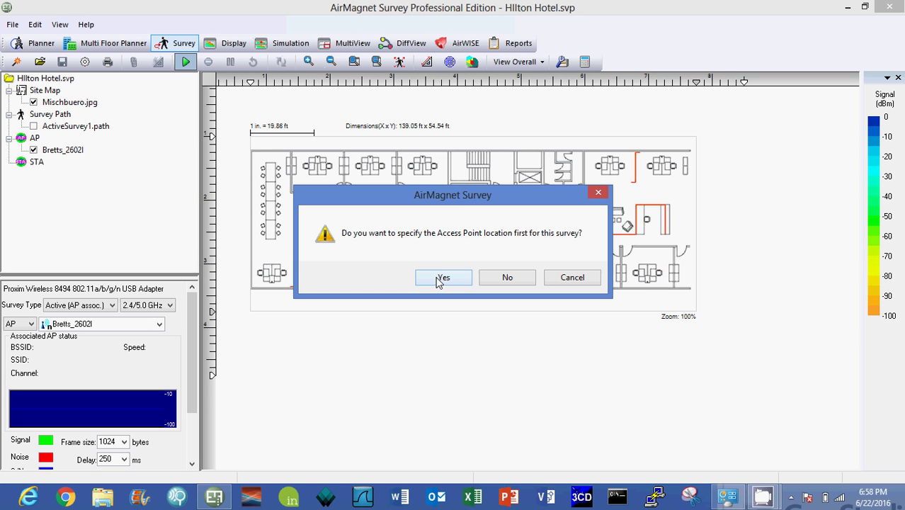
click(440, 278)
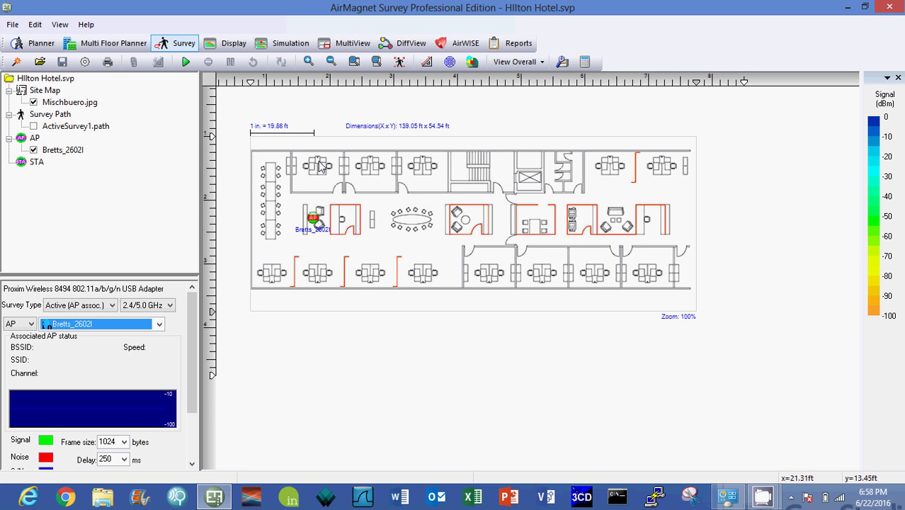
click(310, 62)
click(309, 63)
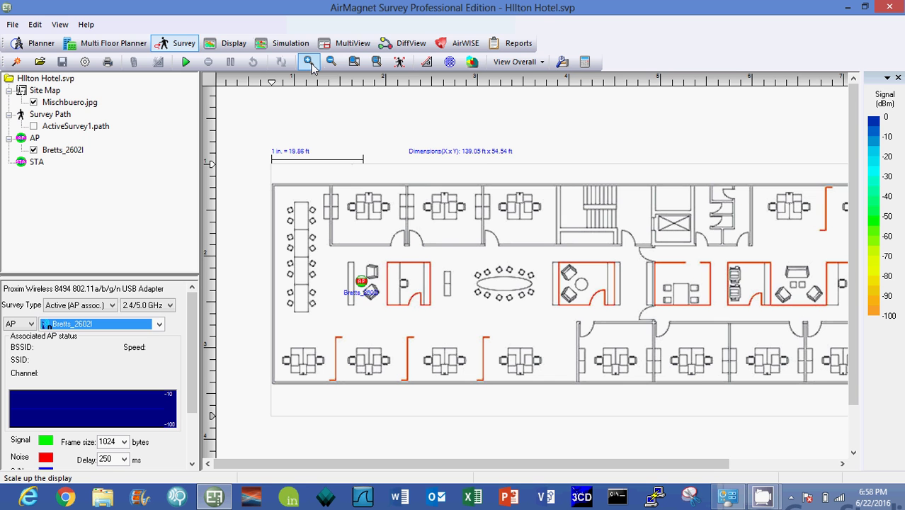
Zoom in once more and raise the signal legend minimum to -63 dBm.
click(310, 62)
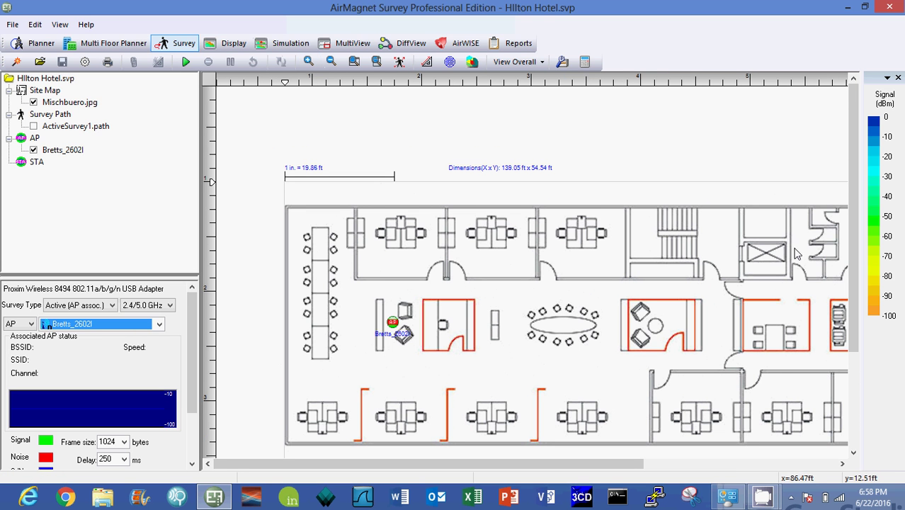
scroll(857, 250, down, 3)
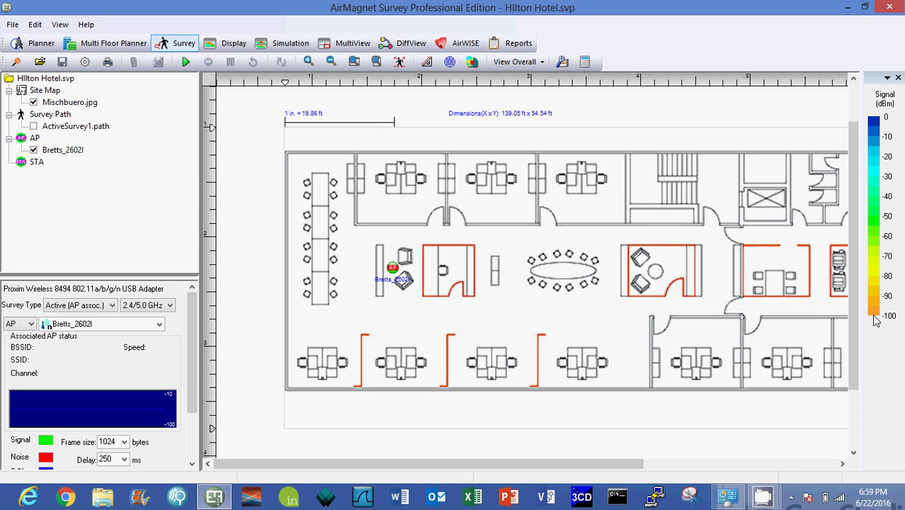
drag(877, 320, 877, 257)
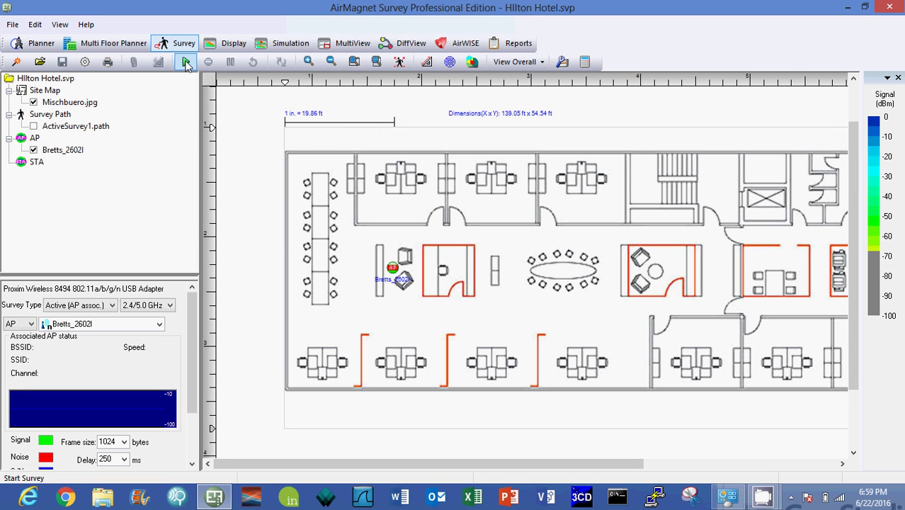
Start the active survey and expand the status panel to show S/N and frame stats.
click(186, 62)
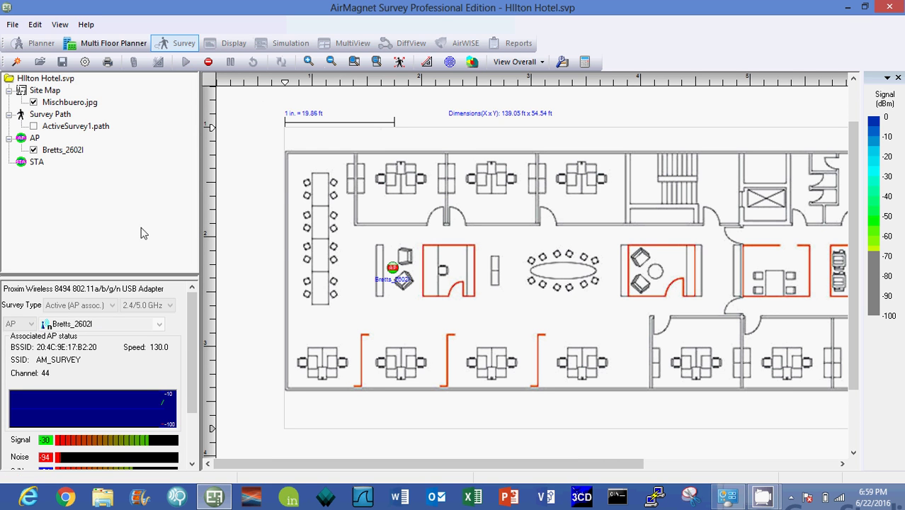
drag(149, 278, 138, 192)
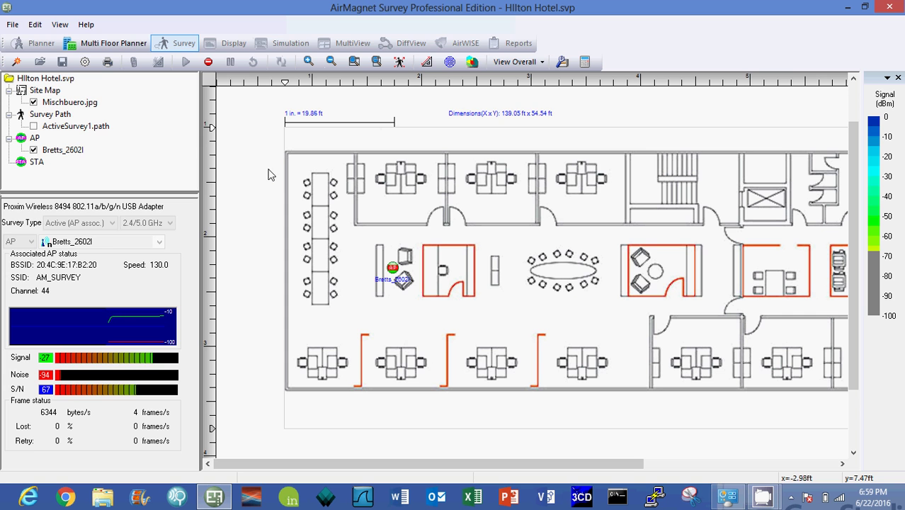
Record survey points from the access point up the left corridor to the top-left corner.
click(394, 270)
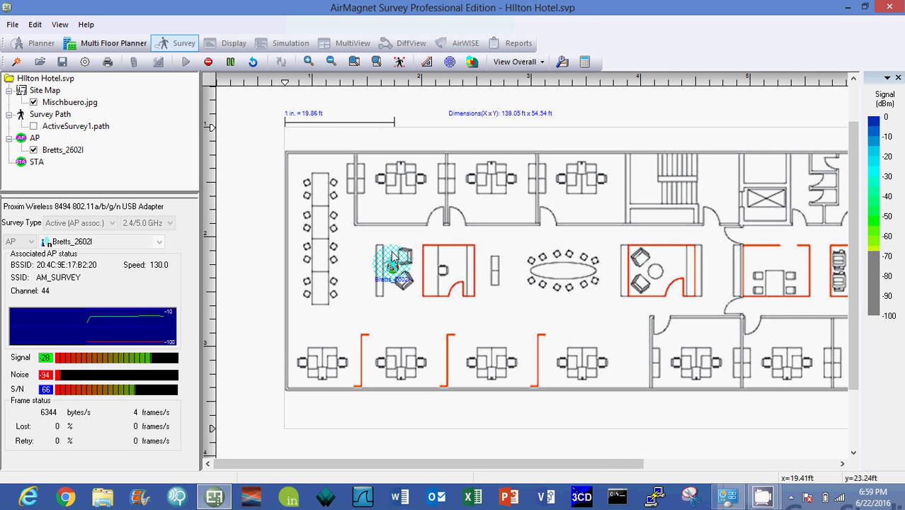
click(394, 240)
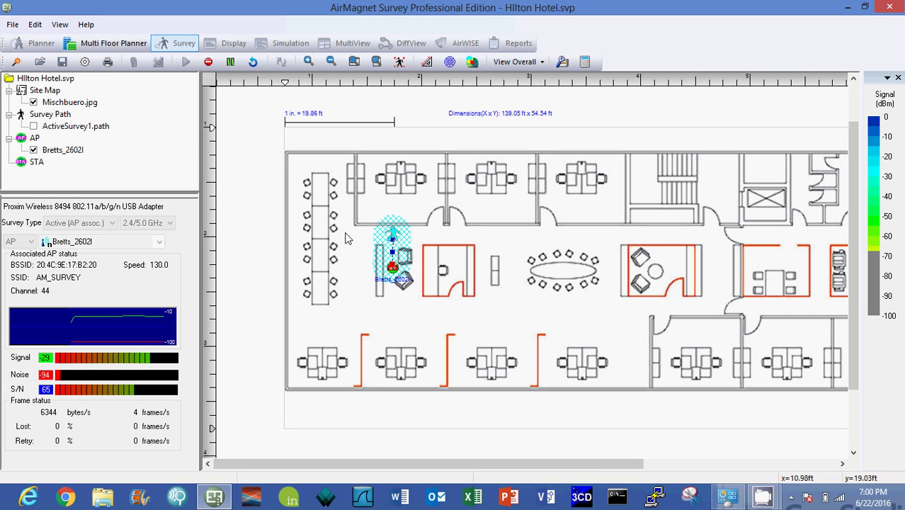
click(346, 234)
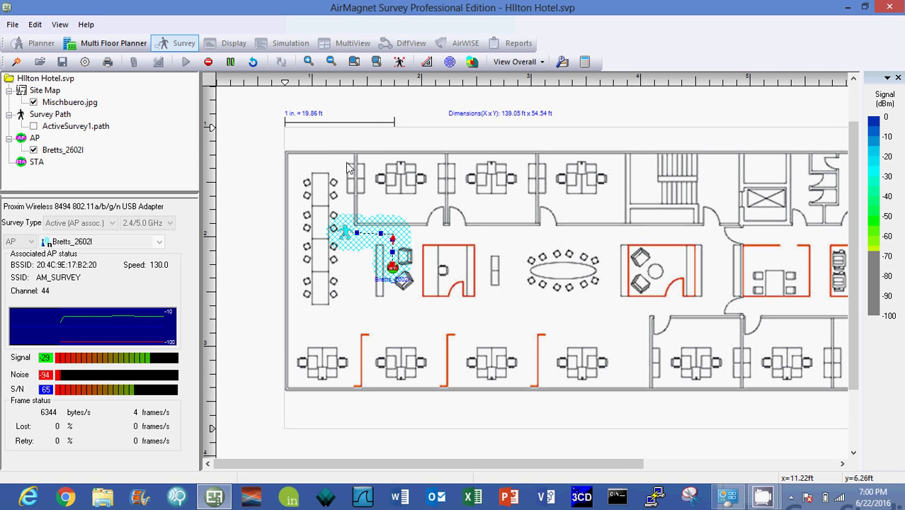
click(348, 164)
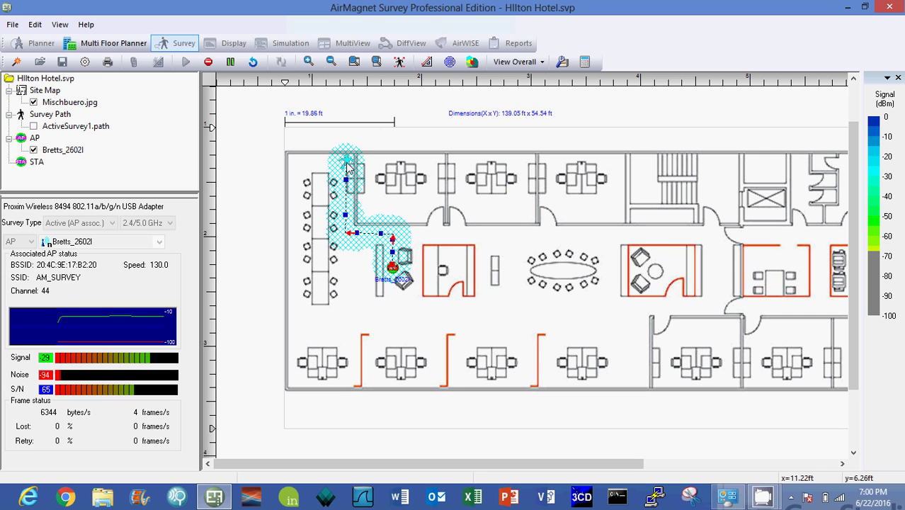
click(296, 163)
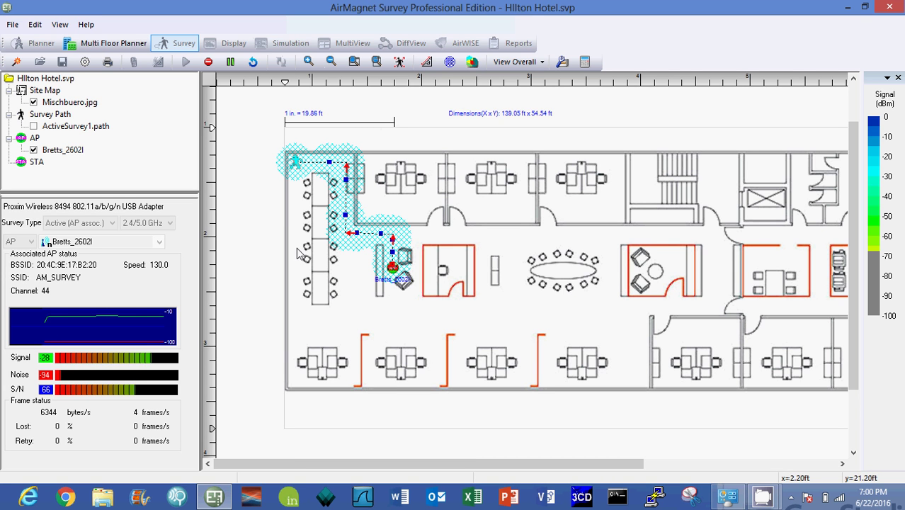
Record survey points along the bottom wall and through the lower offices, moving right.
click(301, 382)
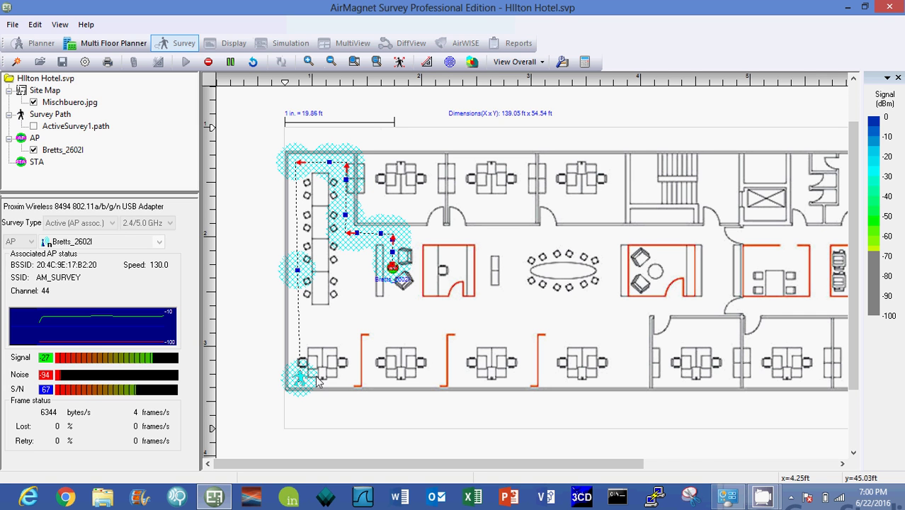
click(352, 379)
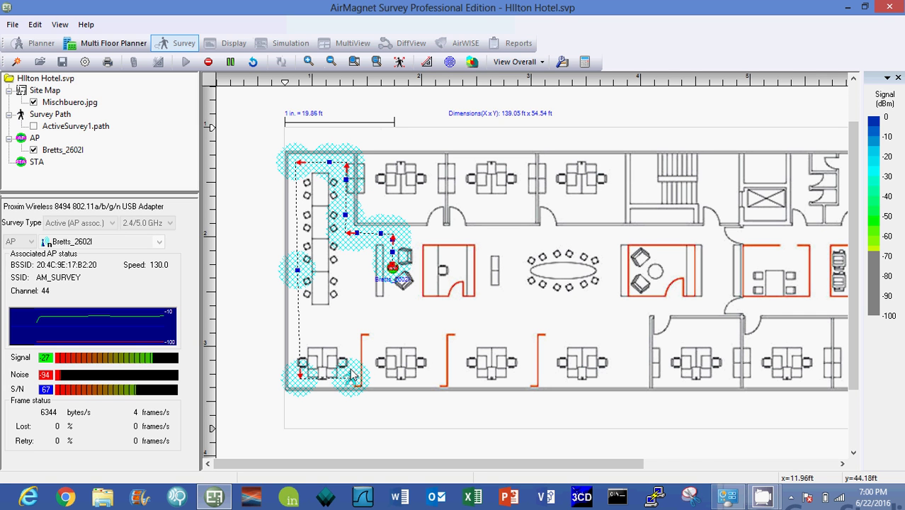
click(356, 333)
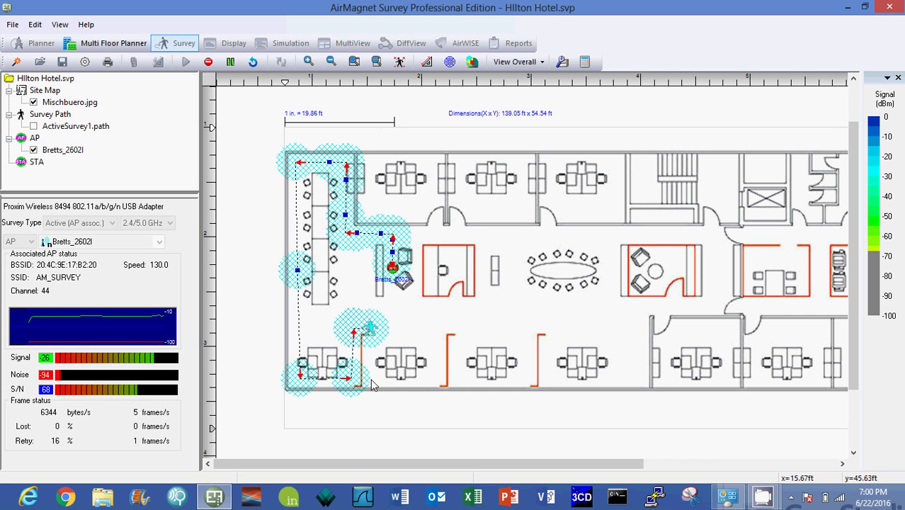
click(432, 383)
scroll(431, 368, down, 2)
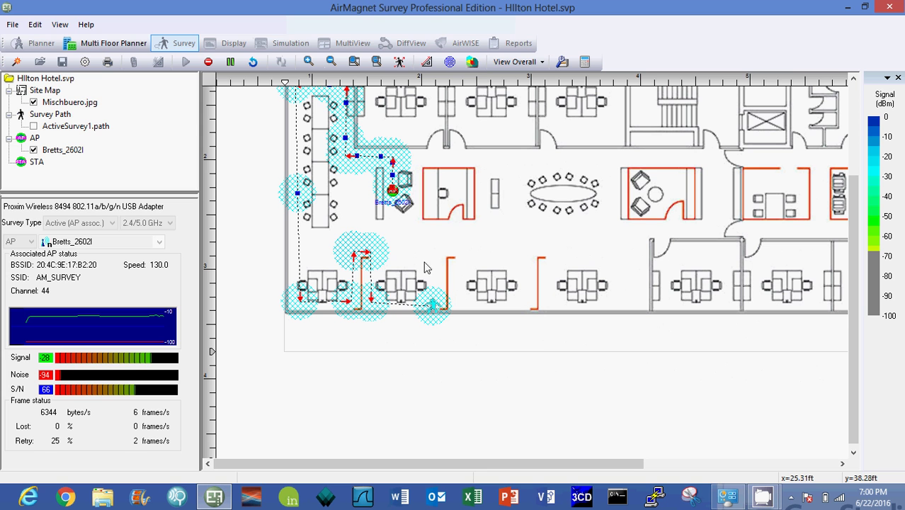
click(439, 261)
click(462, 255)
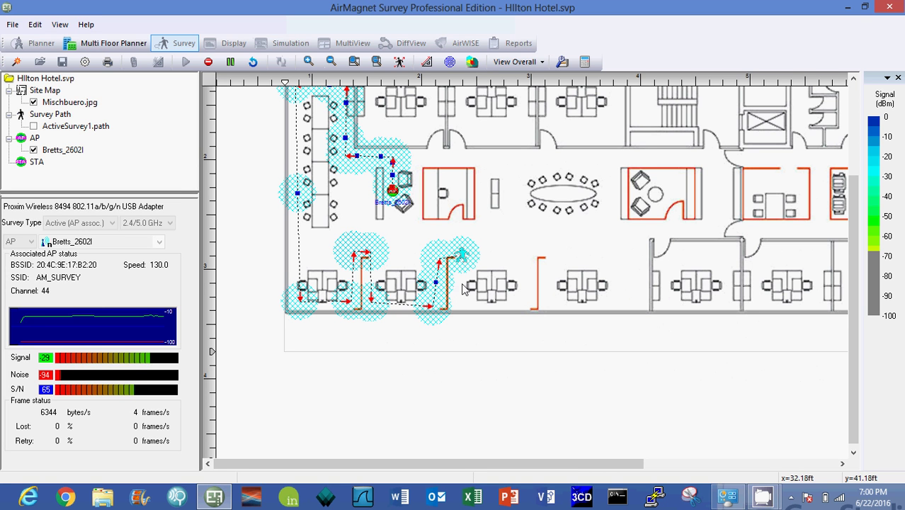
click(464, 300)
click(512, 302)
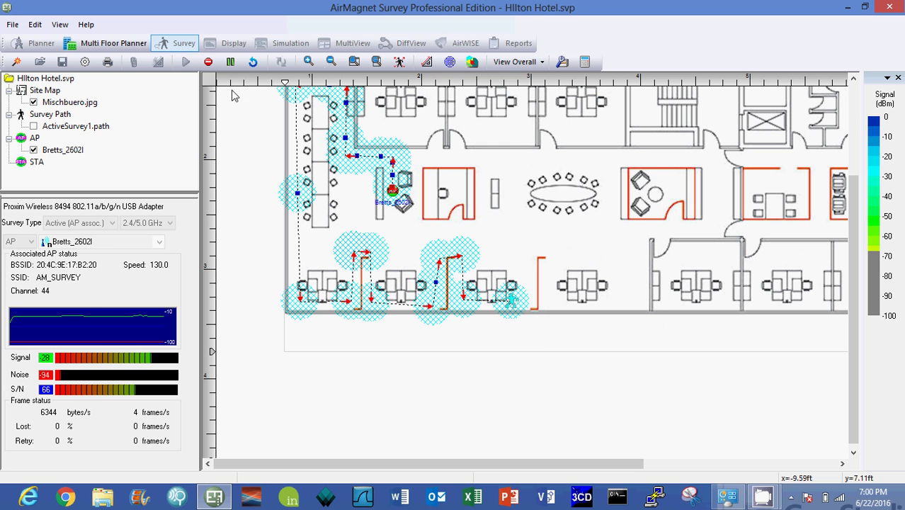
Stop the running survey without saving it, then display the ActiveSurvey1 heatmap and walk path.
click(209, 63)
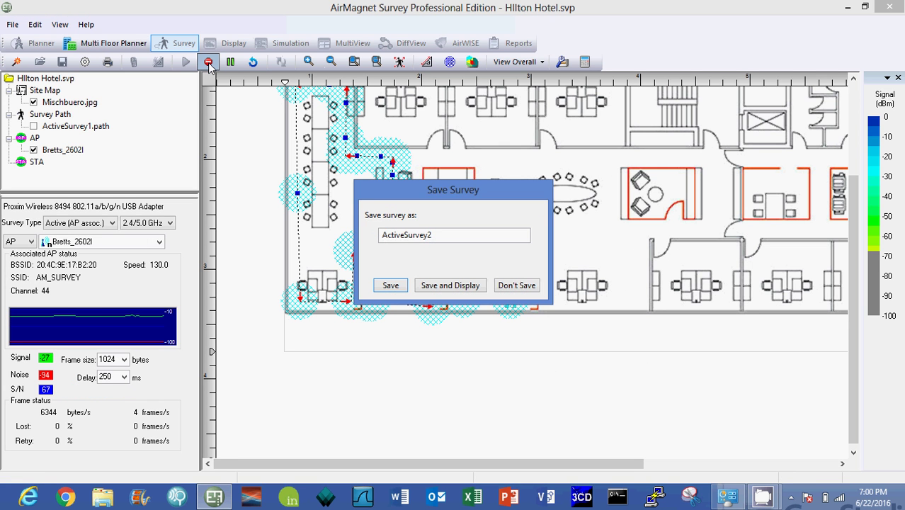
click(511, 286)
click(473, 278)
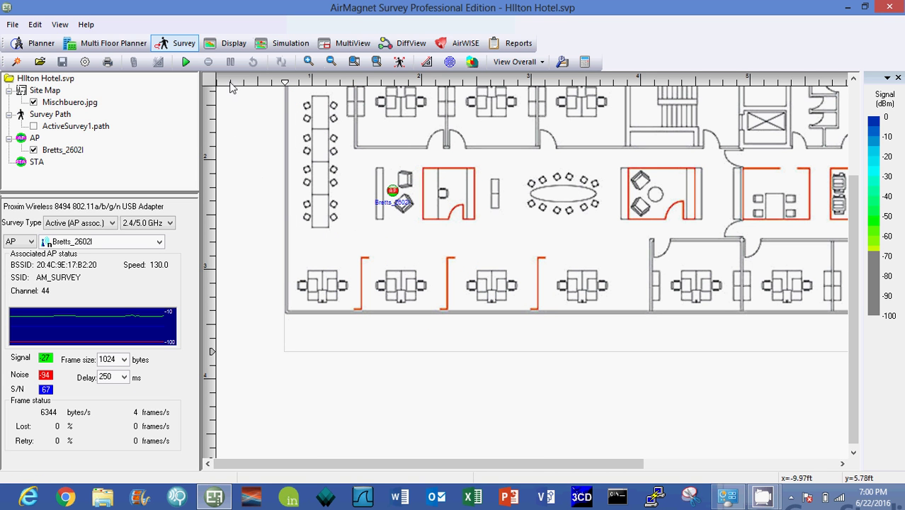
click(231, 46)
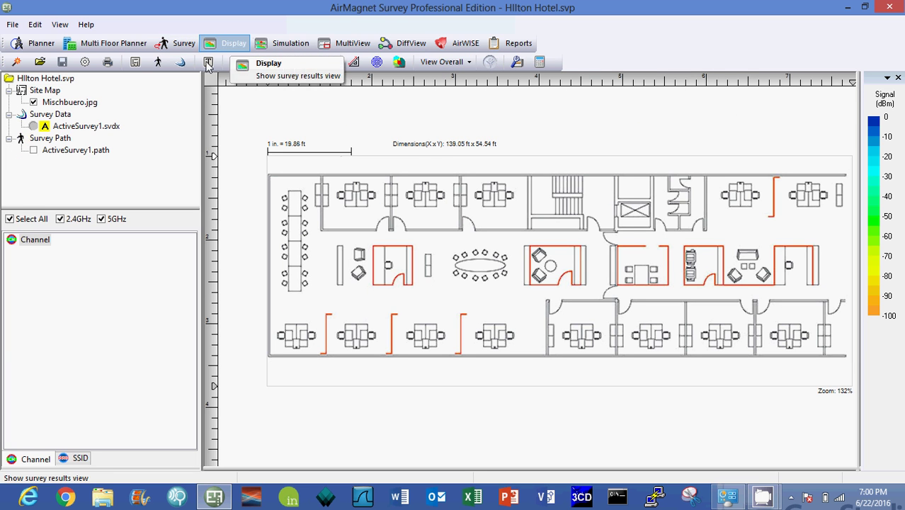
click(32, 127)
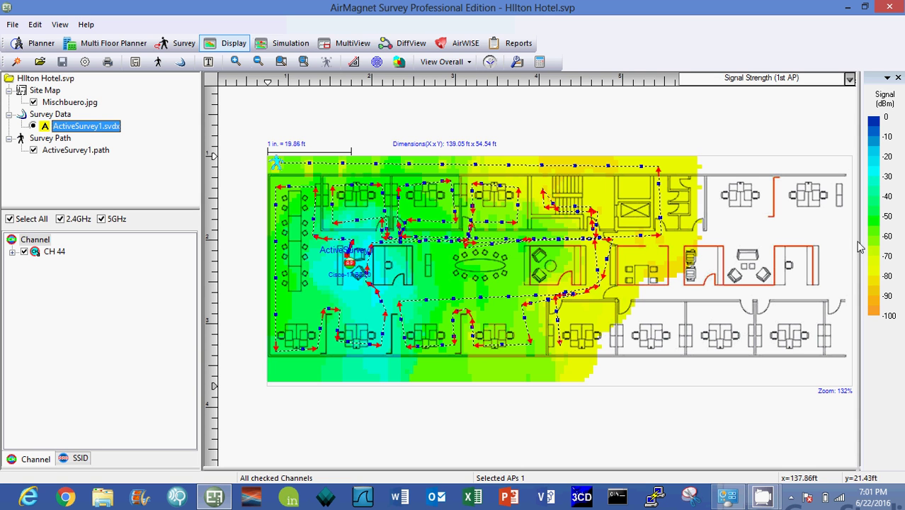
Grey out heatmap areas weaker than -83 dBm by dragging the legend's -100 end.
mouse_move(875, 243)
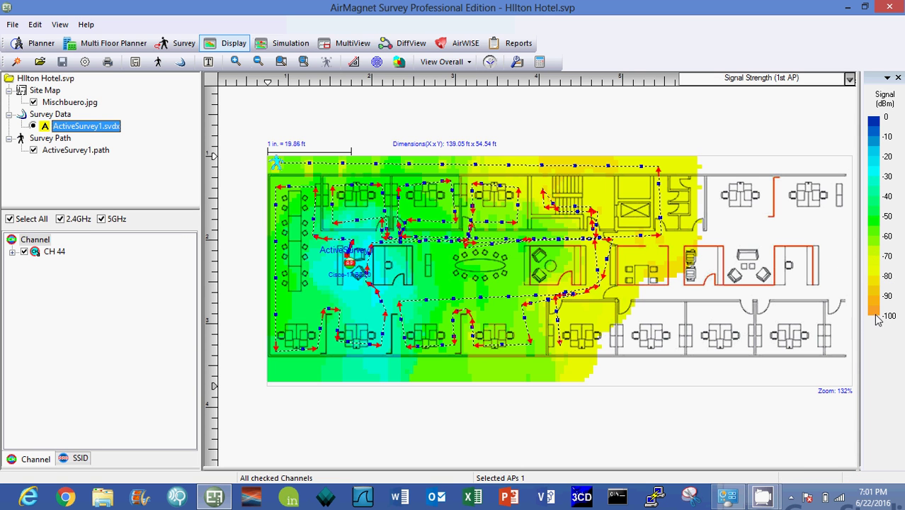
mouse_move(877, 318)
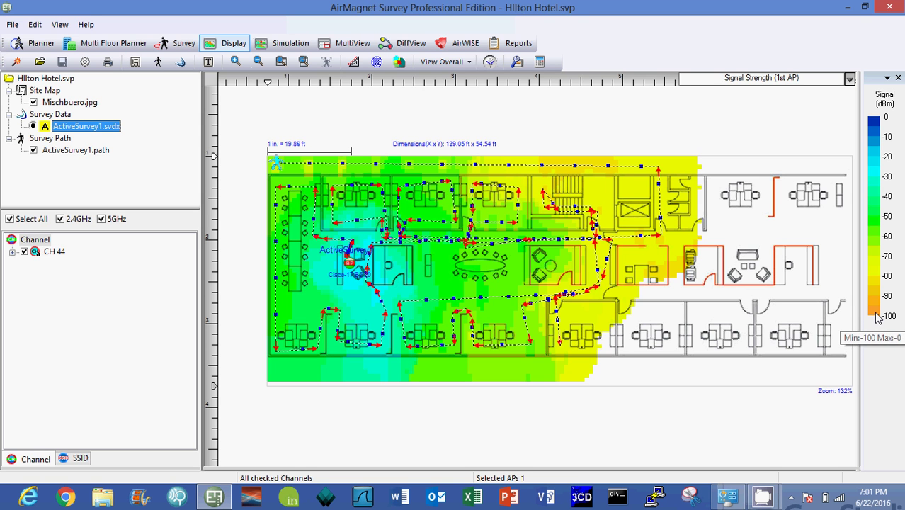
drag(877, 319, 877, 256)
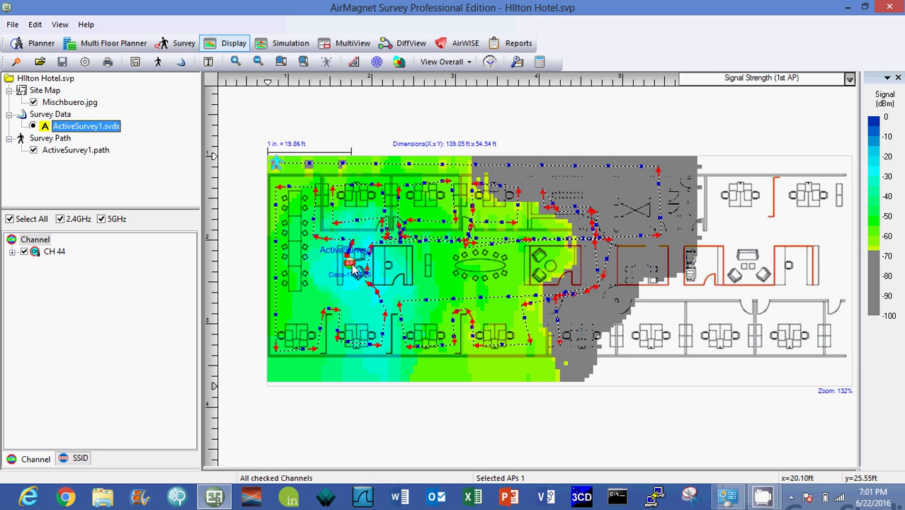
Cancel the AP move to keep Bretts_2602I in place, and return to survey recording.
drag(354, 269, 678, 268)
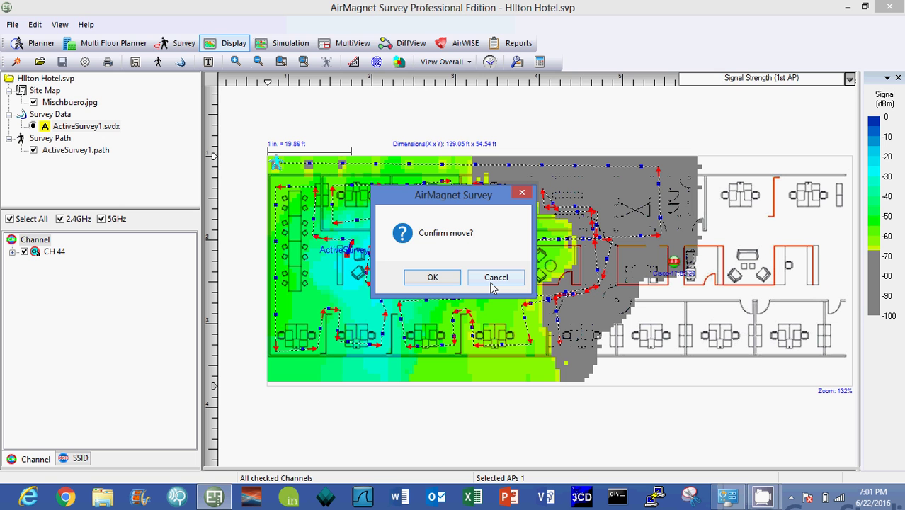
click(496, 281)
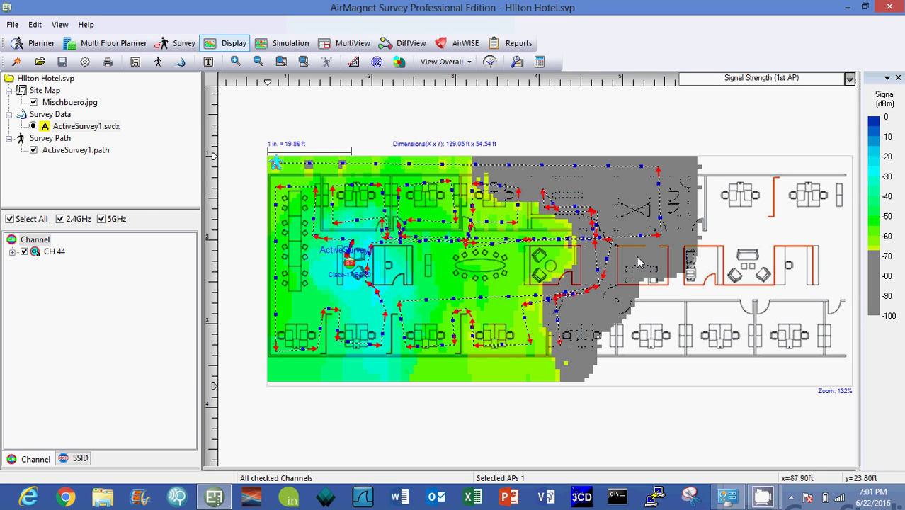
click(184, 44)
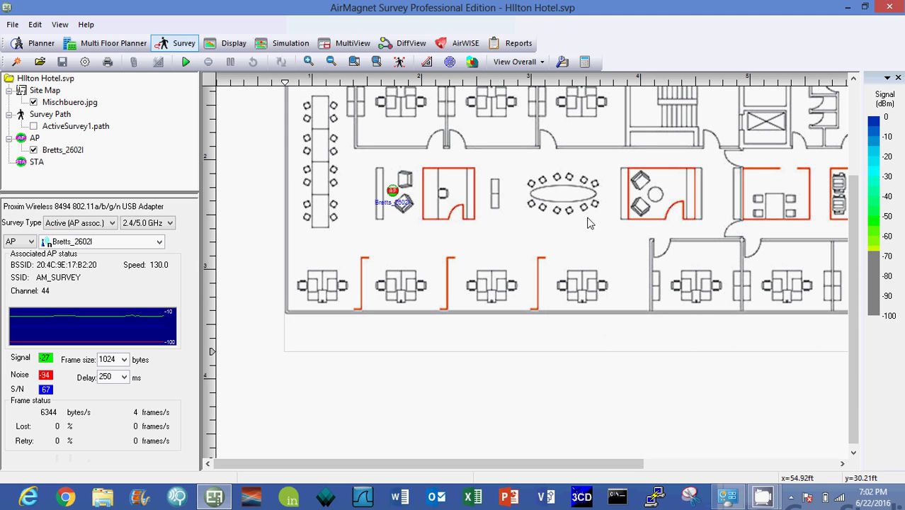
Place Bretts_2602I in the centre-right office and start a new active survey.
click(331, 61)
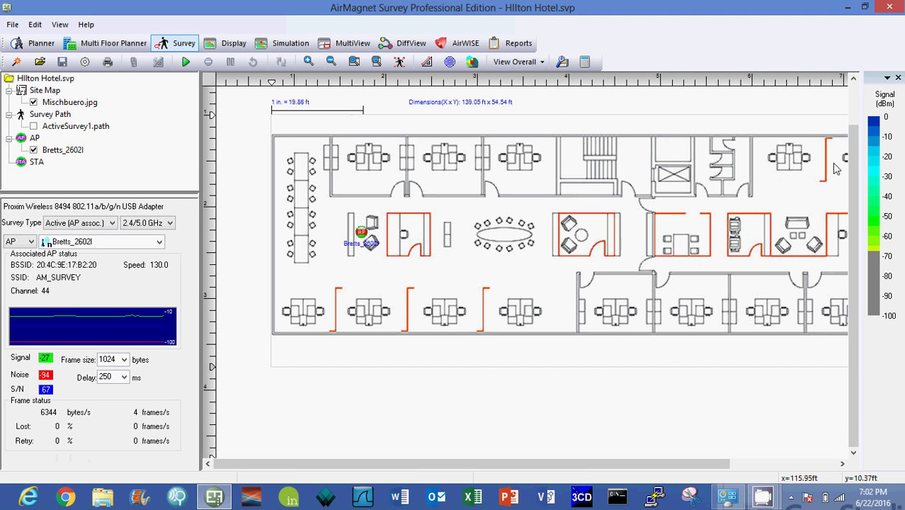
scroll(858, 195, up, 1)
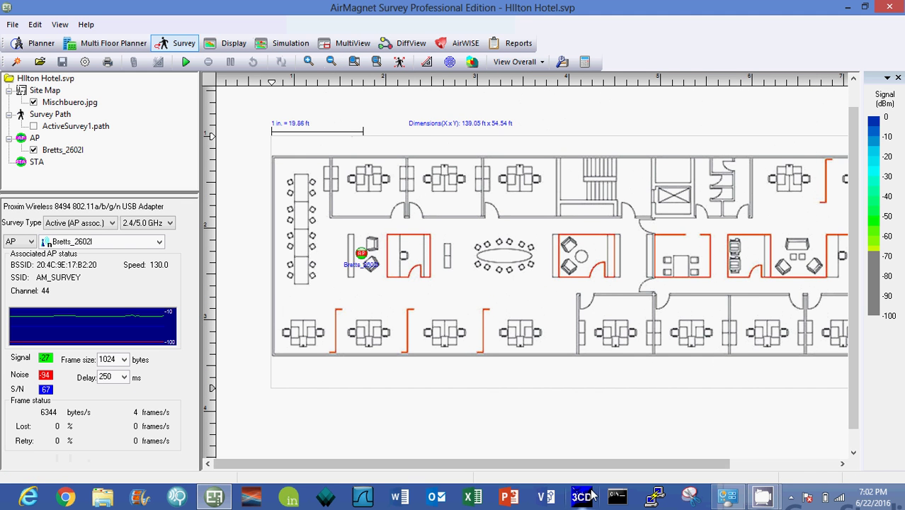
drag(577, 470, 657, 470)
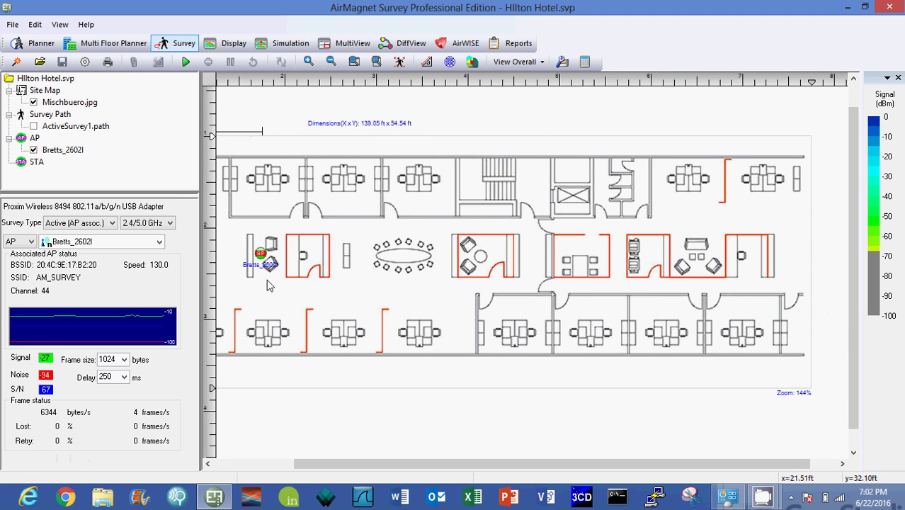
drag(267, 260, 618, 258)
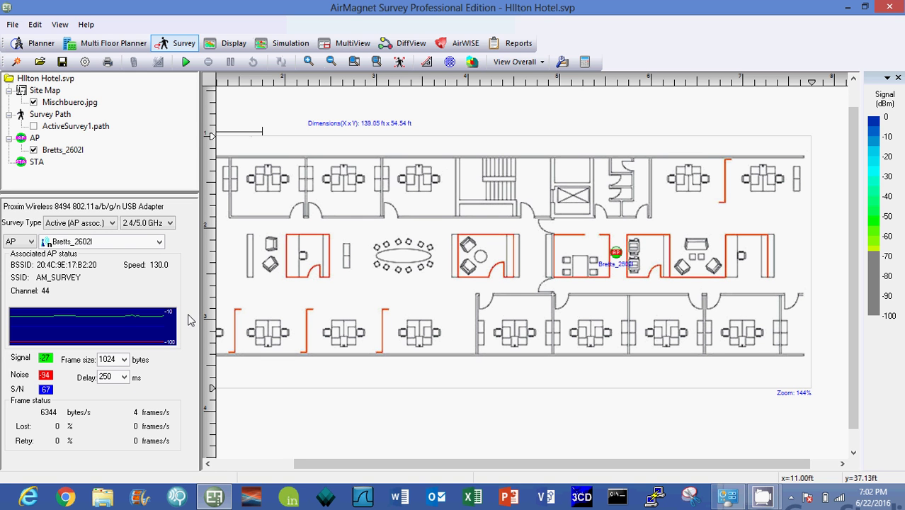
click(187, 64)
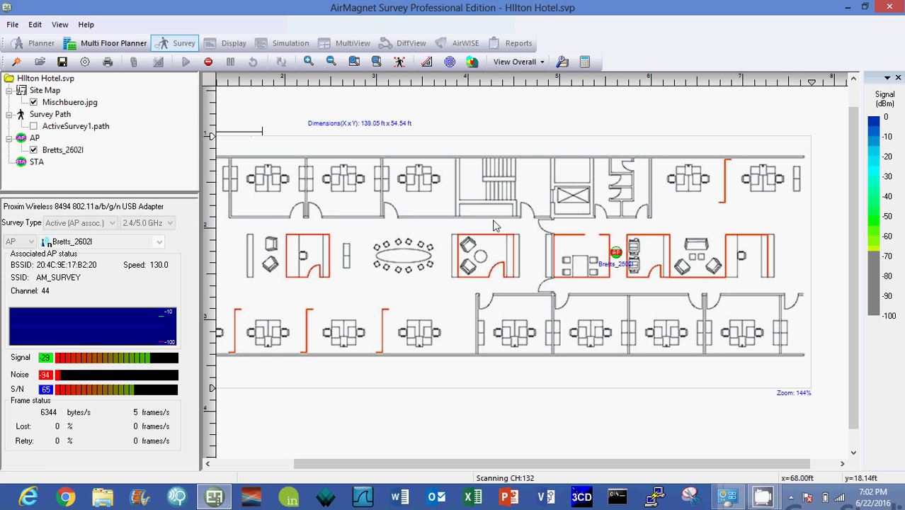
Record a walk path from the AP through the right-side rooms and left along the lower corridor.
click(618, 245)
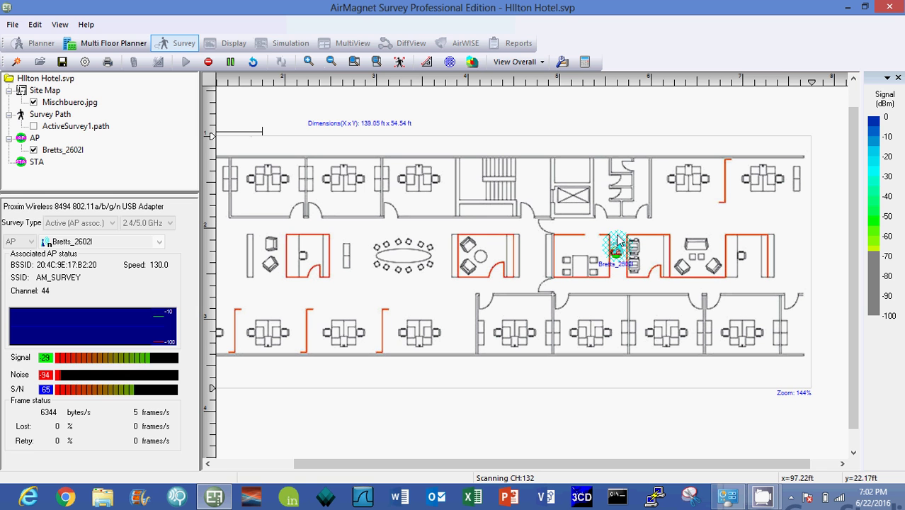
click(724, 229)
click(750, 241)
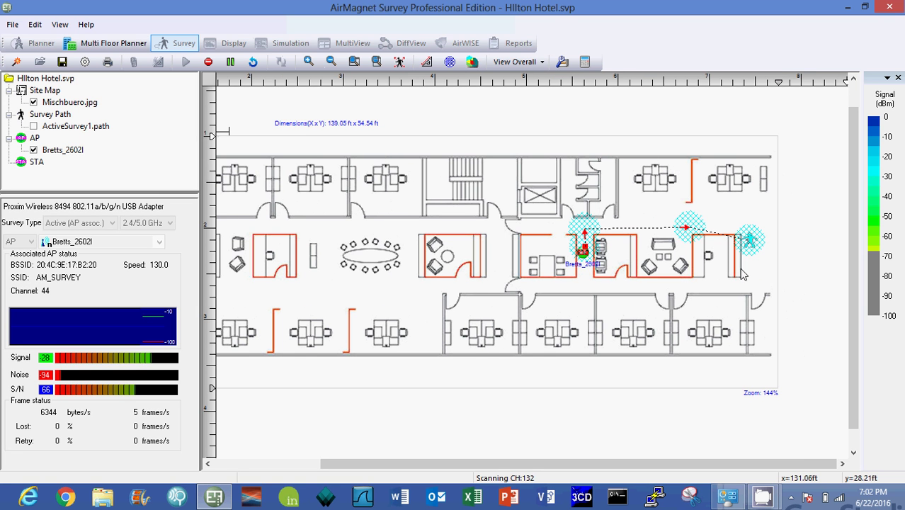
click(739, 284)
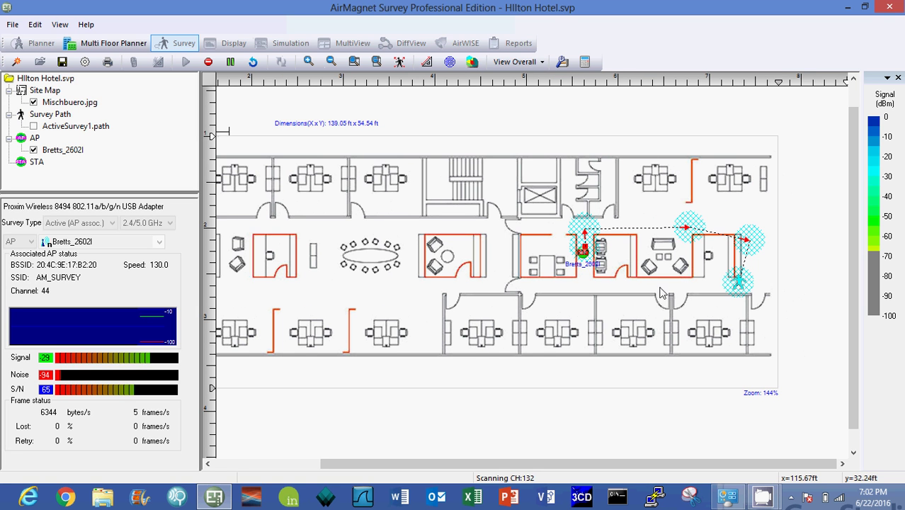
click(574, 286)
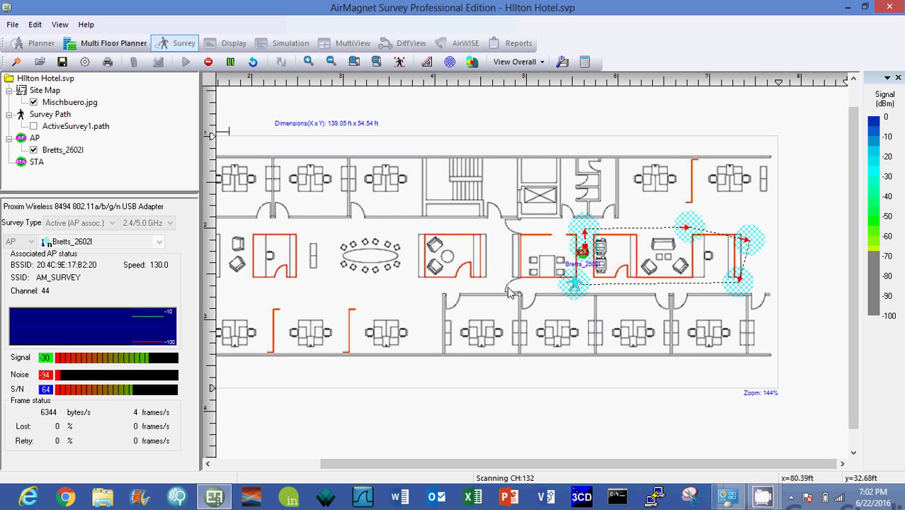
click(508, 288)
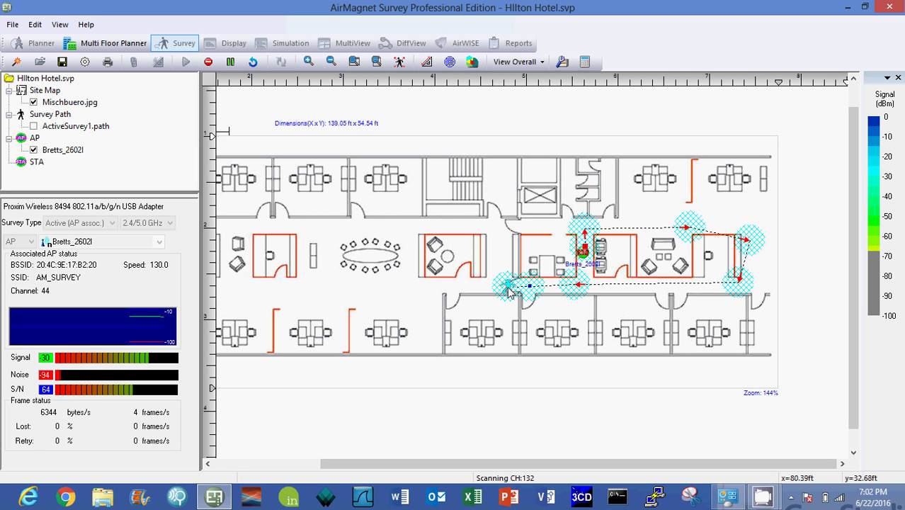
click(431, 289)
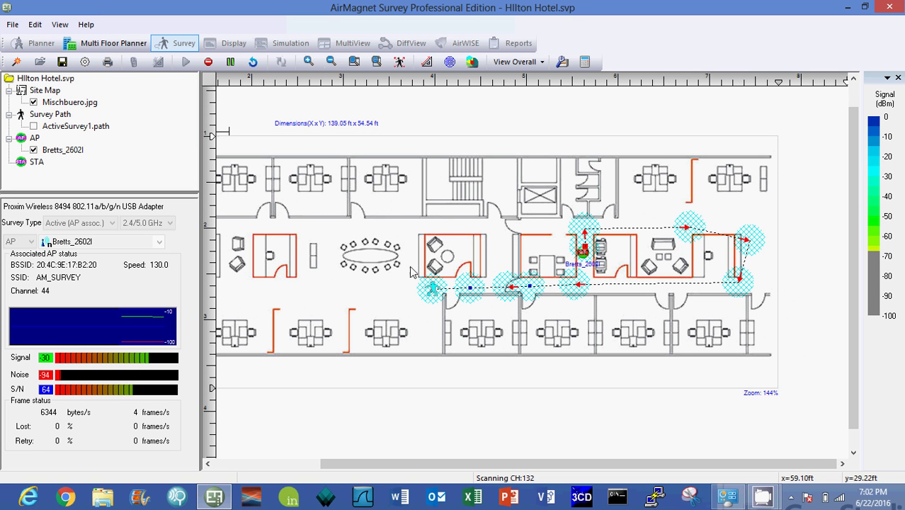
Continue the path along the upper corridor, top-right corner and right edge, ending near the AP.
click(426, 228)
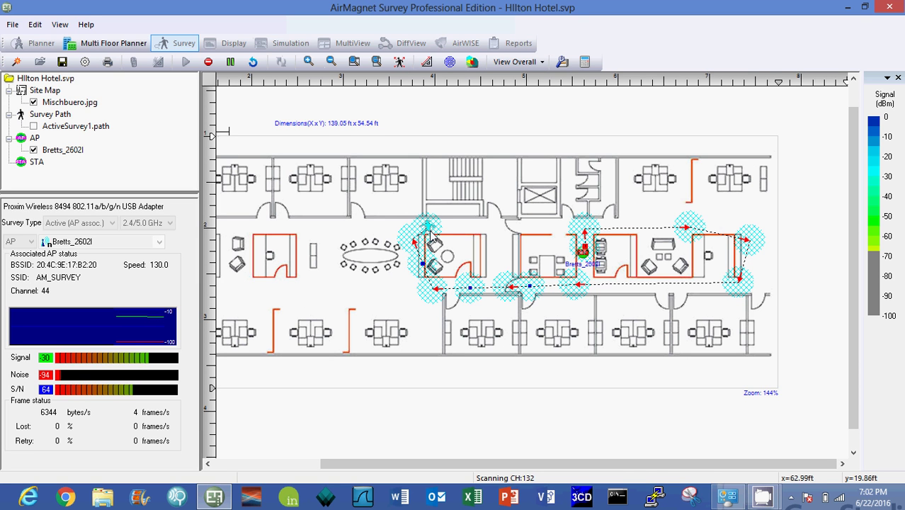
click(676, 230)
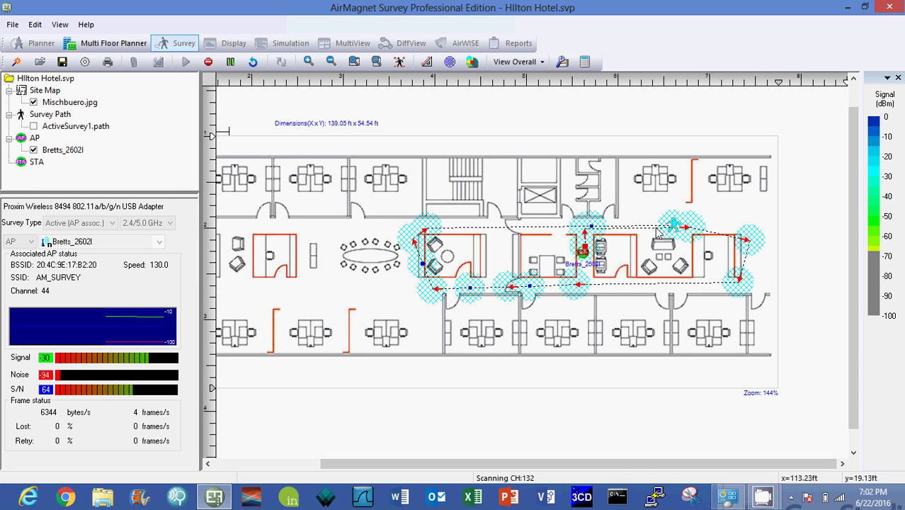
click(461, 236)
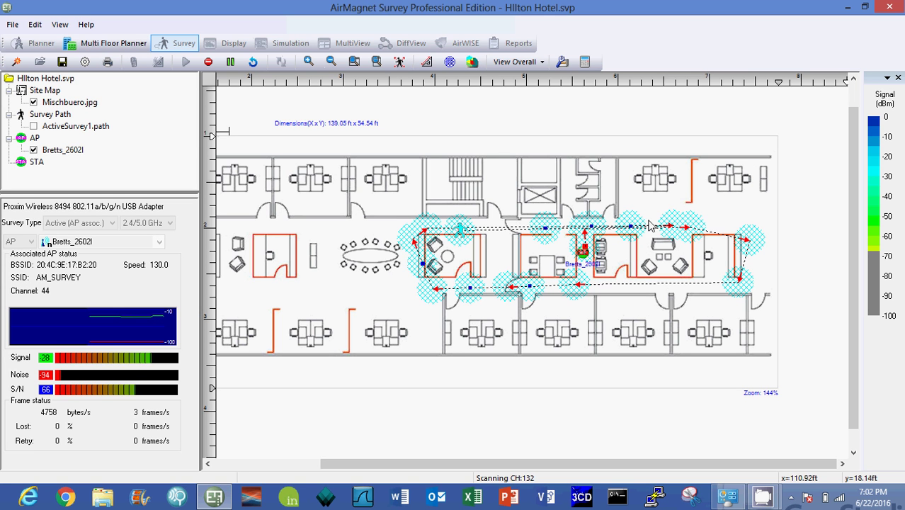
click(748, 192)
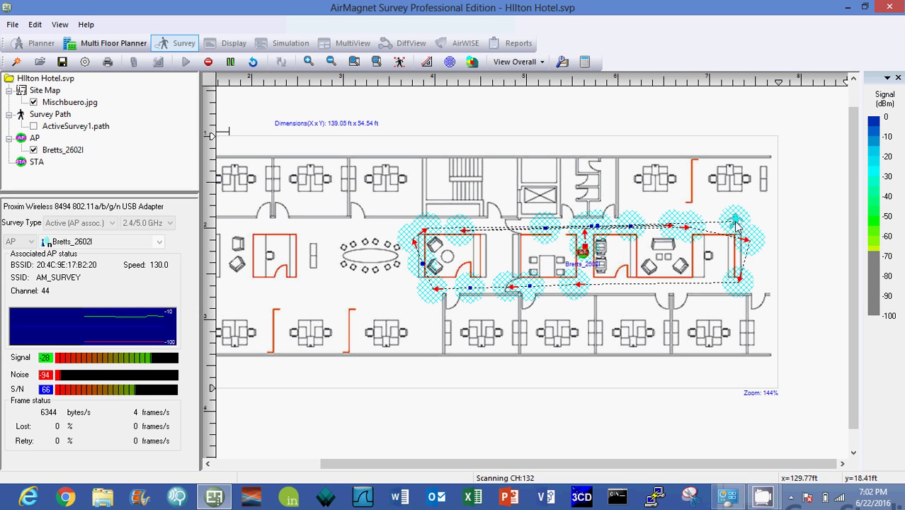
click(760, 323)
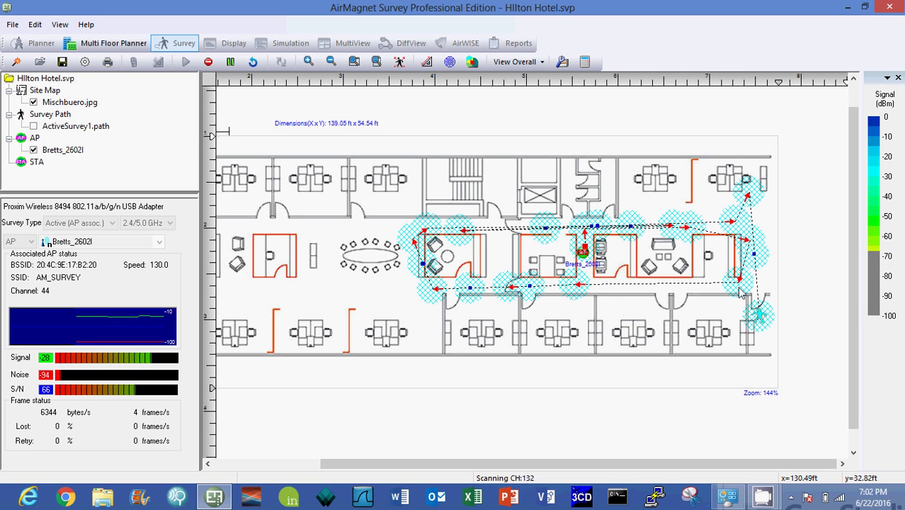
click(588, 287)
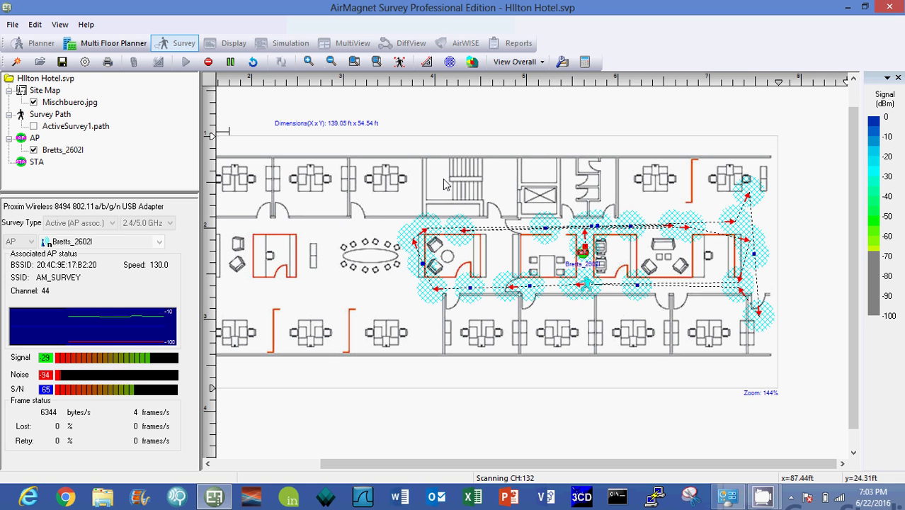
Stop the walk, use Save and Display to store ActiveSurvey2, and inspect its roughly -30 dBm heatmap.
click(209, 63)
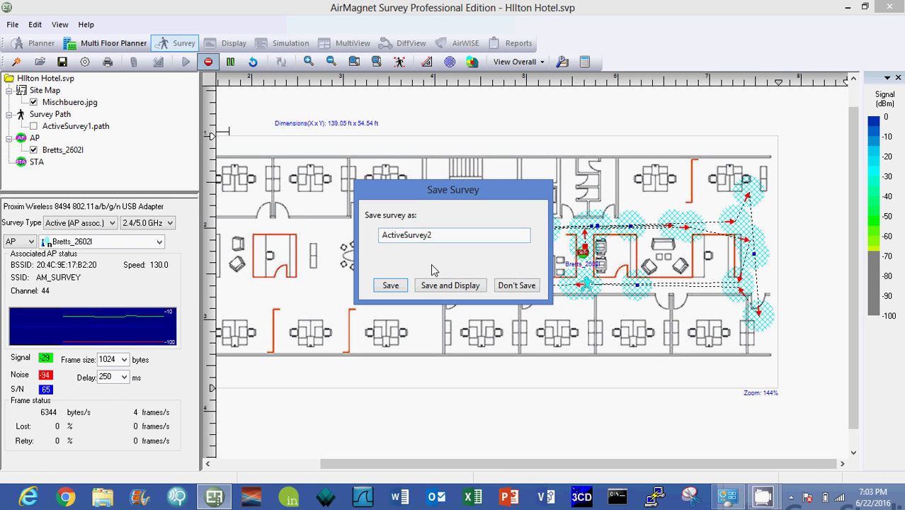
click(452, 286)
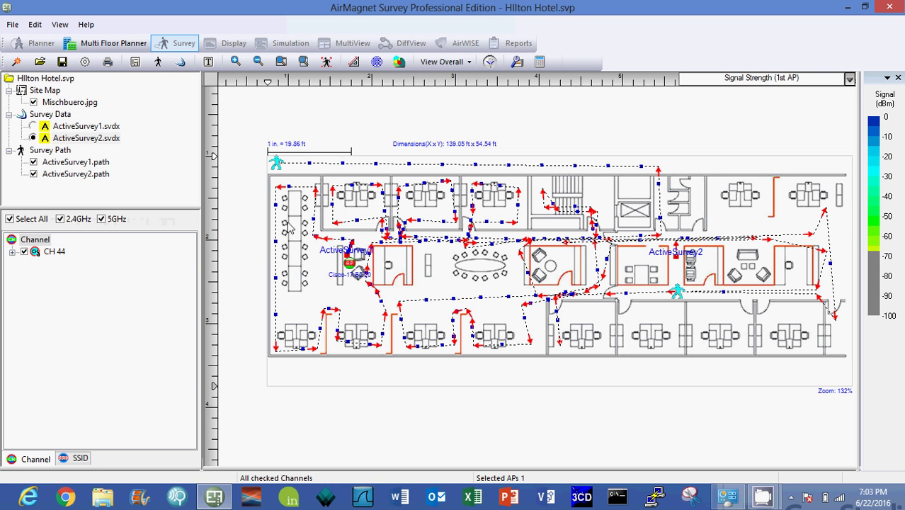
click(212, 46)
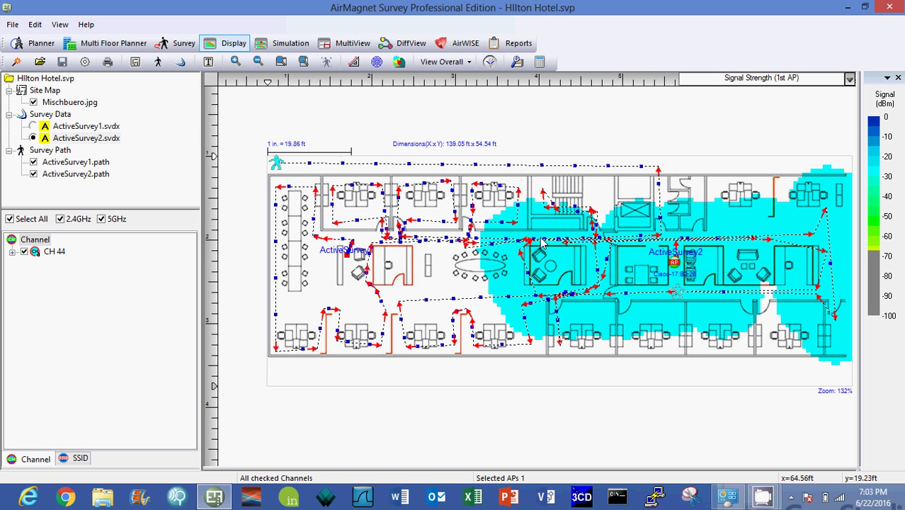
mouse_move(805, 243)
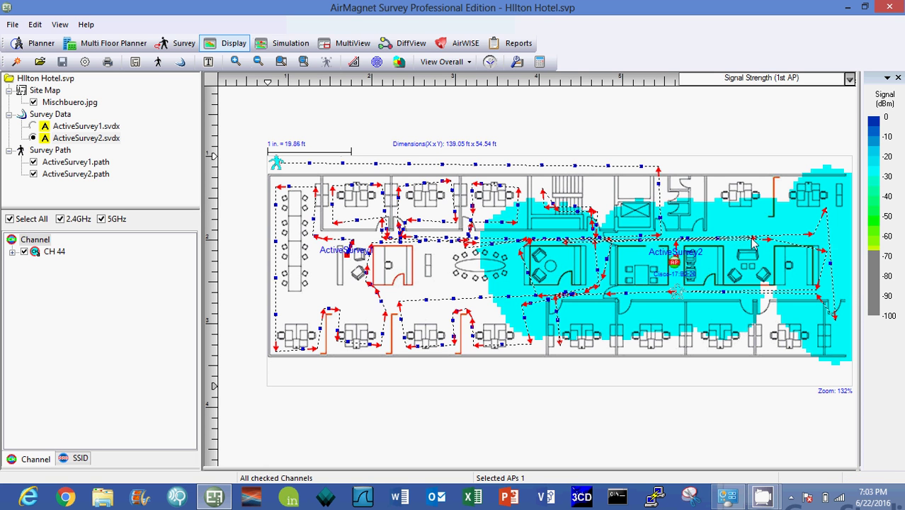
mouse_move(754, 243)
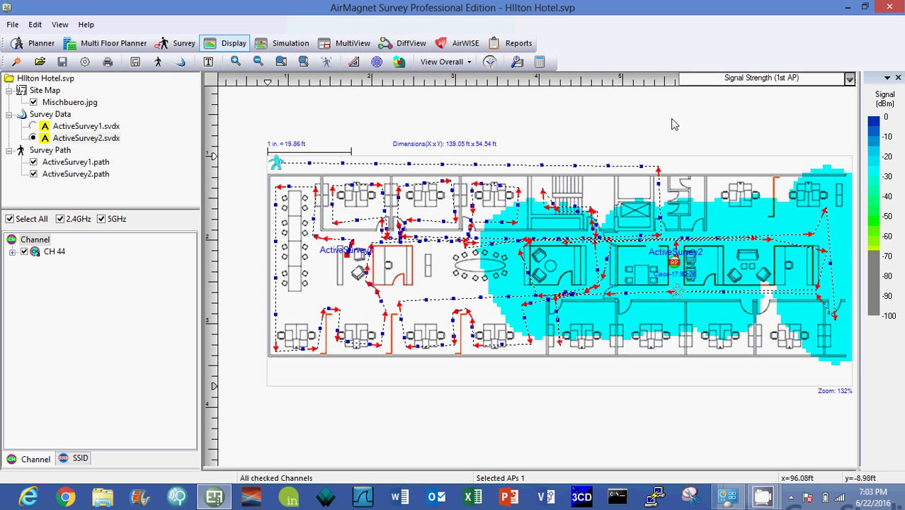
mouse_move(873, 144)
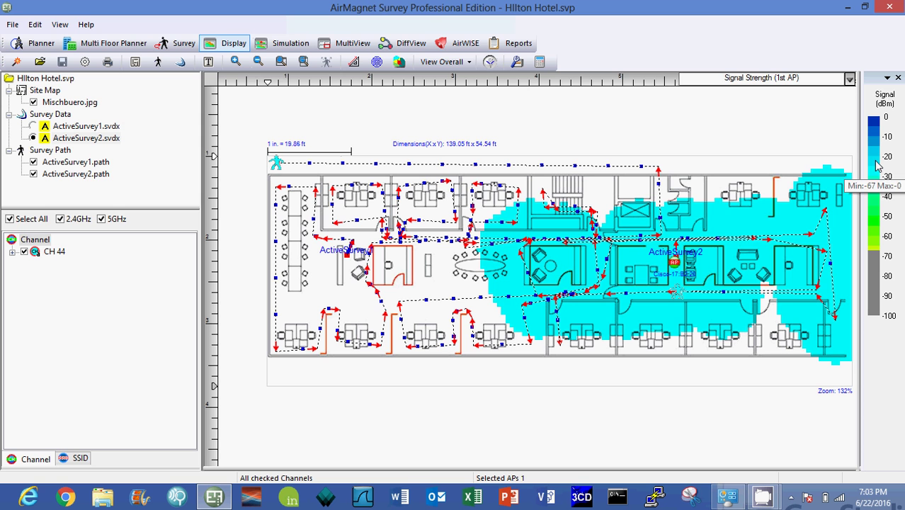
mouse_move(829, 266)
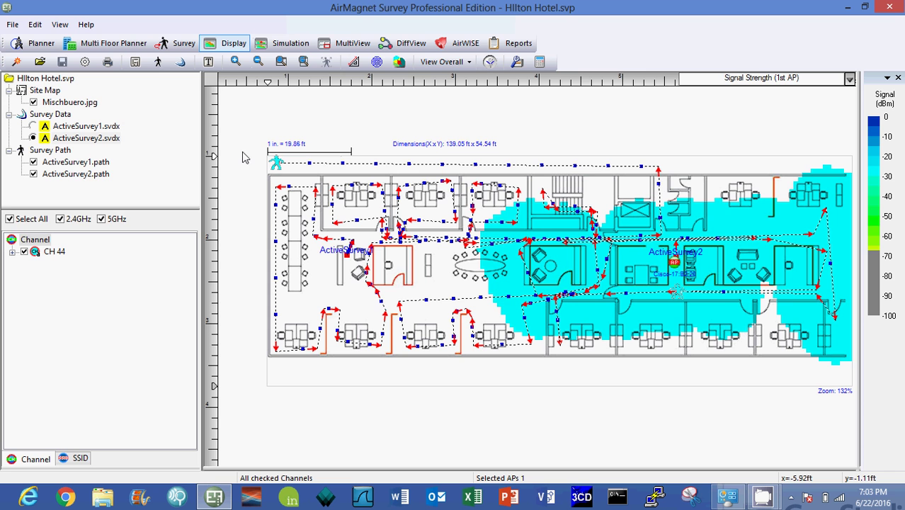
Data-merge ActiveSurvey1.svdx and ActiveSurvey2.svdx into Merged1, keeping each duplicate AP as a unique device.
right_click(79, 140)
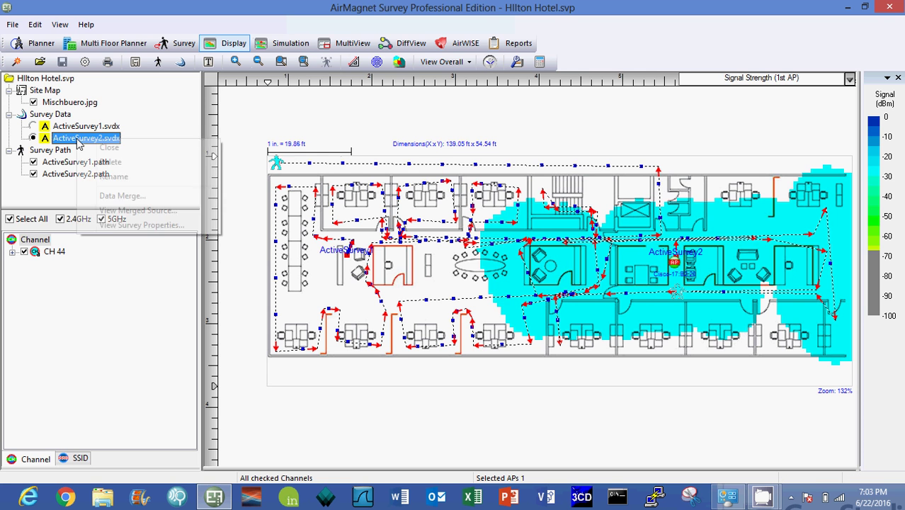
click(113, 196)
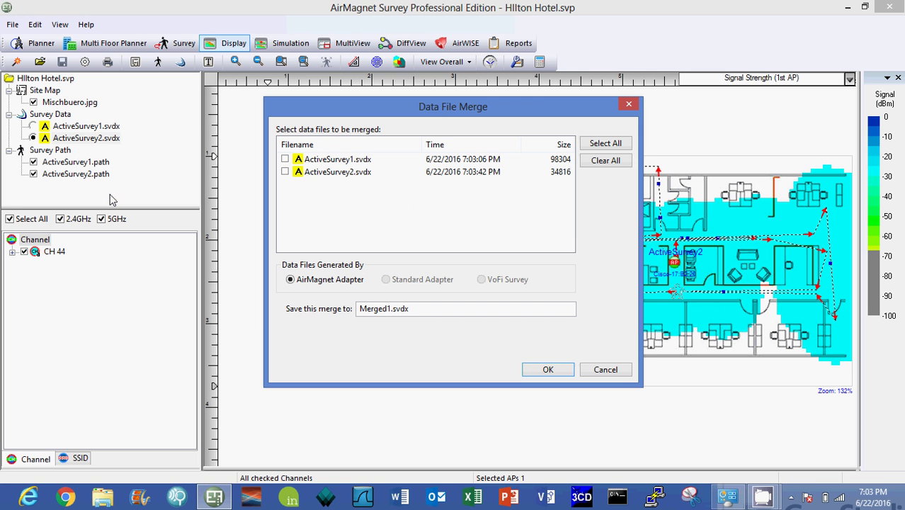
click(284, 160)
click(548, 369)
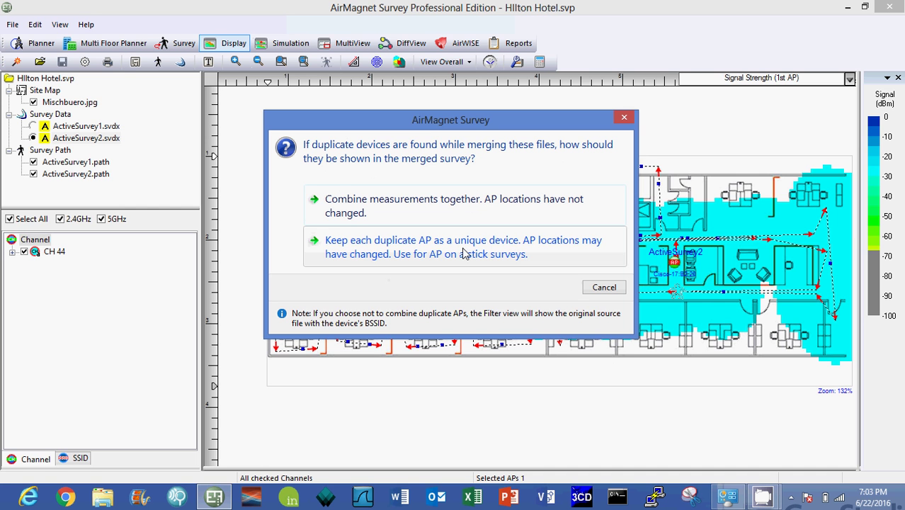
click(464, 253)
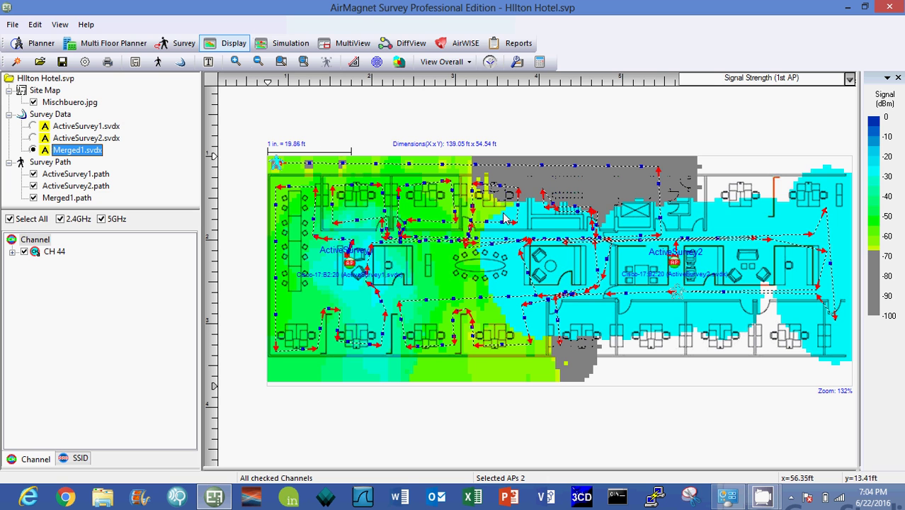
Show ActiveSurvey1's heatmap alone and adjust the legend's weak-signal threshold.
click(69, 128)
click(33, 126)
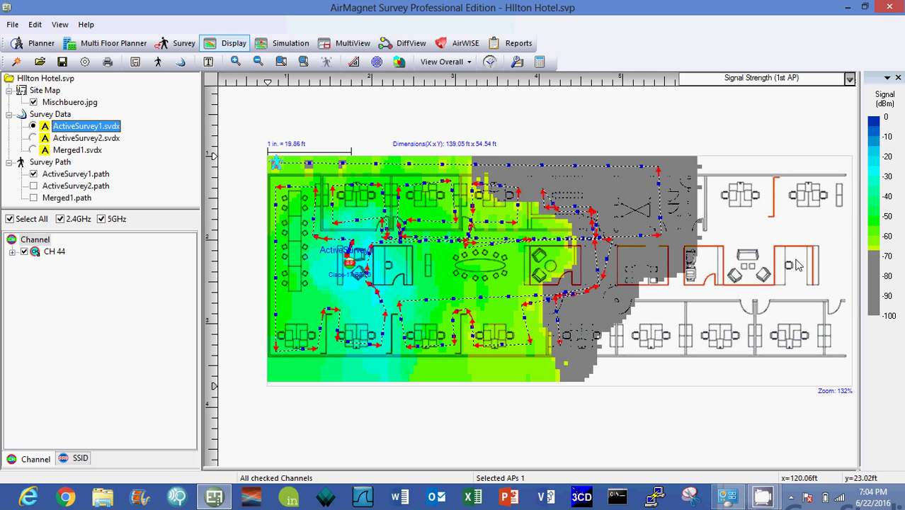
mouse_move(877, 267)
mouse_move(878, 267)
mouse_down()
mouse_move(877, 295)
mouse_move(877, 256)
mouse_up()
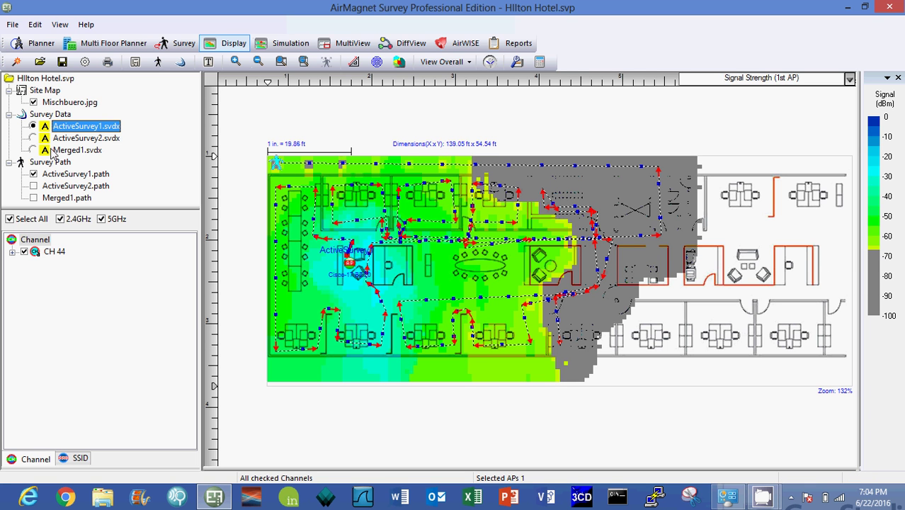
Show ActiveSurvey2's heatmap alone, then switch back to Merged1.svdx.
click(32, 139)
click(33, 138)
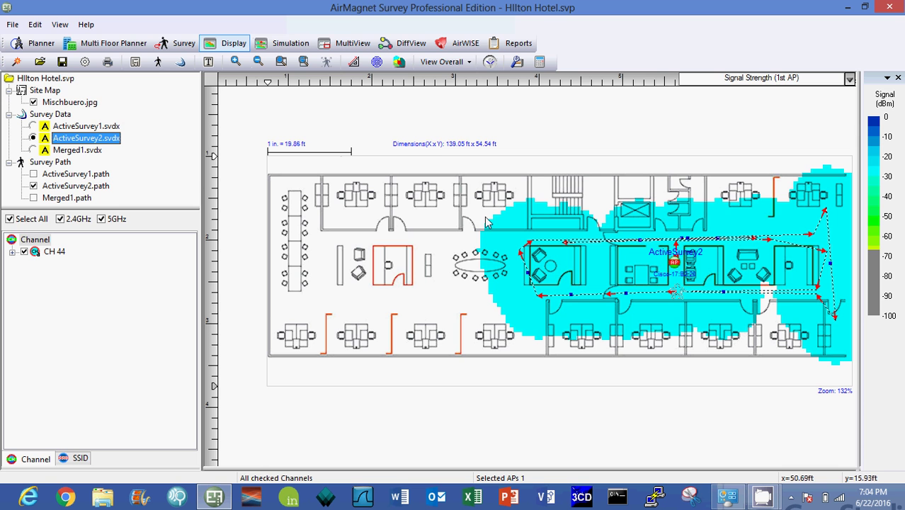
click(33, 150)
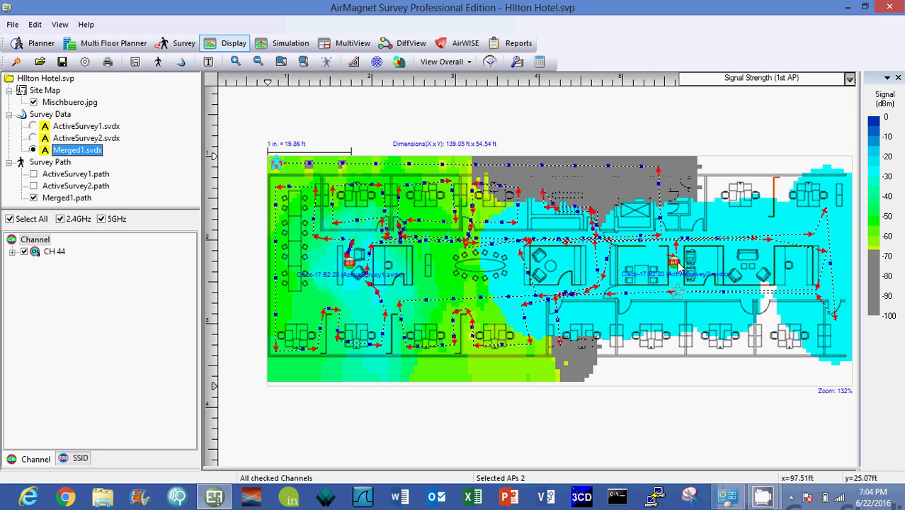
drag(677, 265, 643, 262)
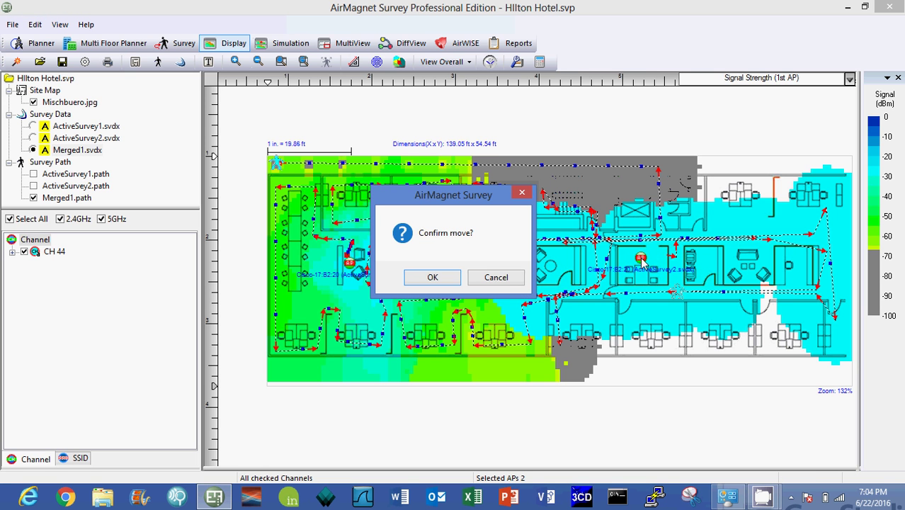
click(503, 278)
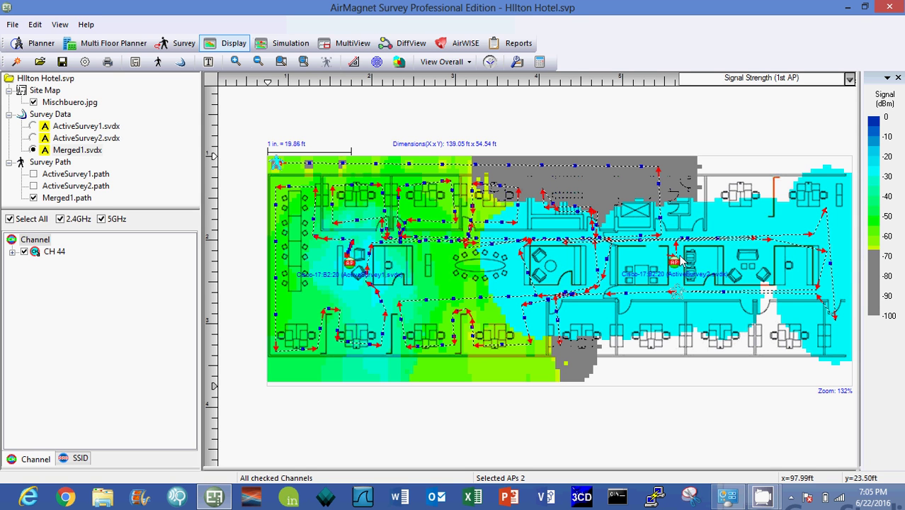
Hide the Merged1 path, display ActiveSurvey1's heatmap, and hide the ActiveSurvey1 path too.
mouse_move(676, 261)
mouse_move(345, 261)
click(33, 198)
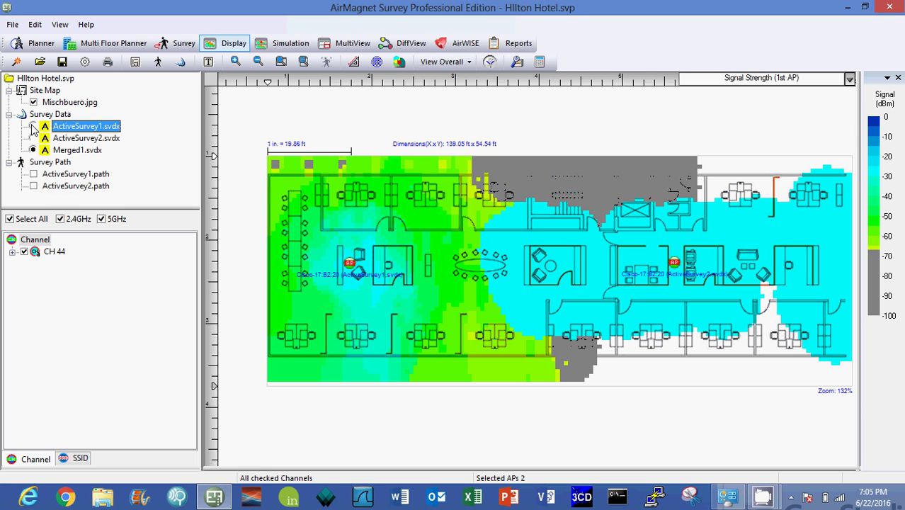
click(33, 126)
click(33, 174)
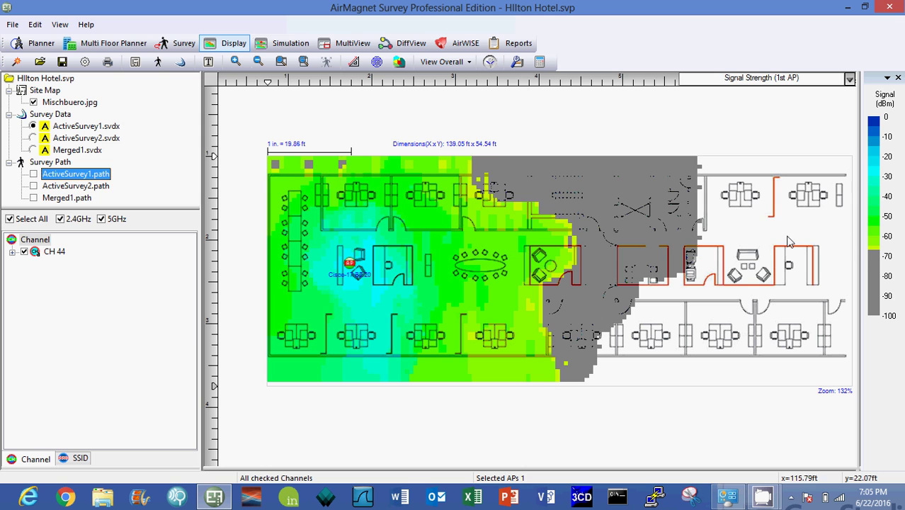
Drop a pushpin beside the AP to read channel, signal, noise and SNR, then click away.
click(366, 288)
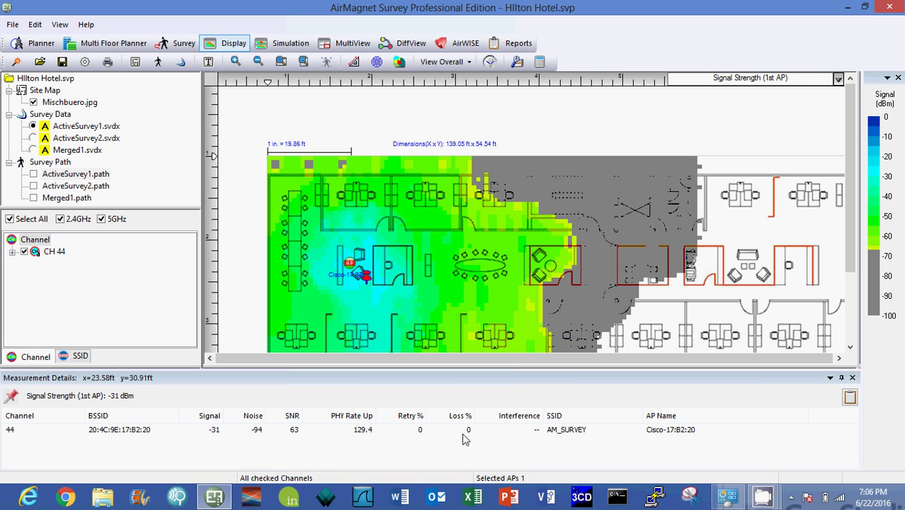
mouse_move(459, 188)
click(362, 113)
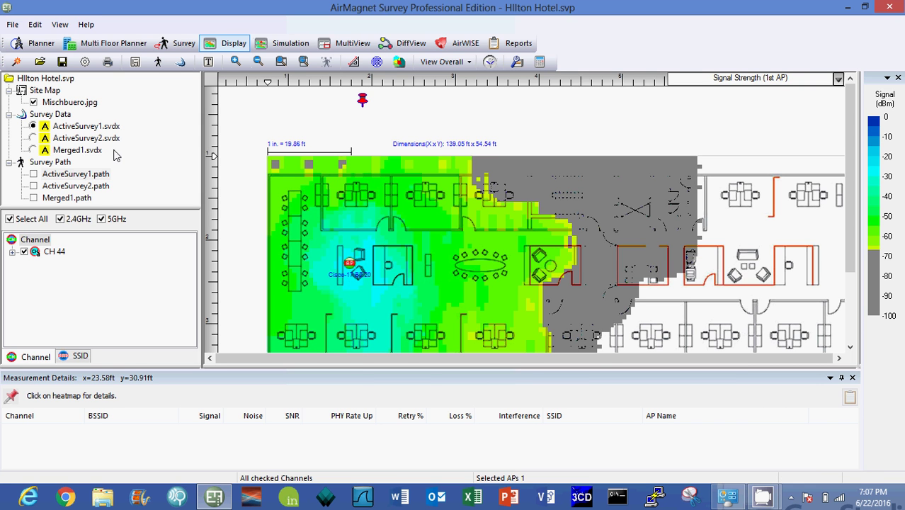
Return to the desktop via the Start screen, minimize AirMagnet, and open the CamStudio menu.
mouse_move(556, 298)
mouse_move(618, 265)
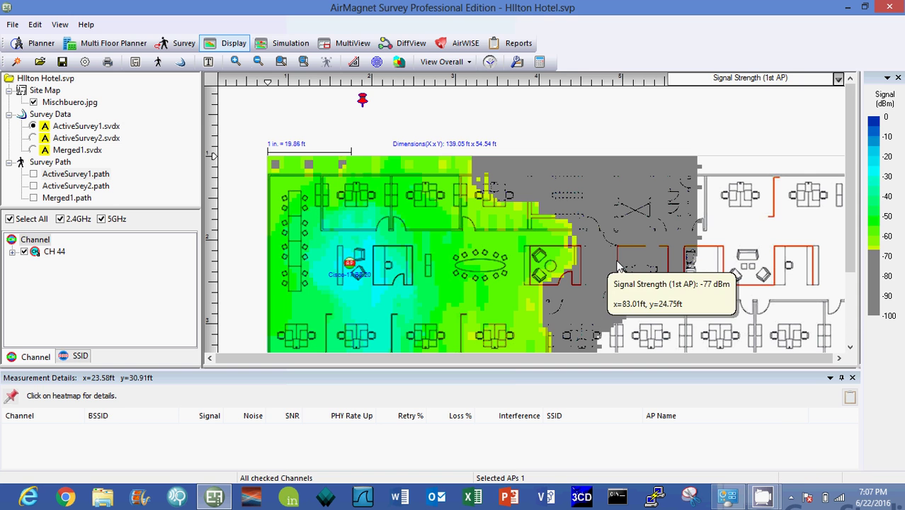
click(878, 258)
click(205, 418)
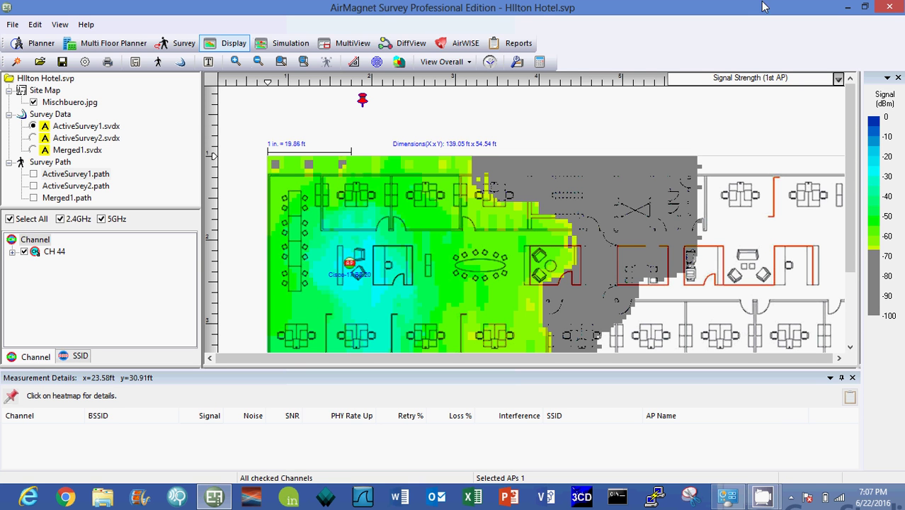
click(848, 8)
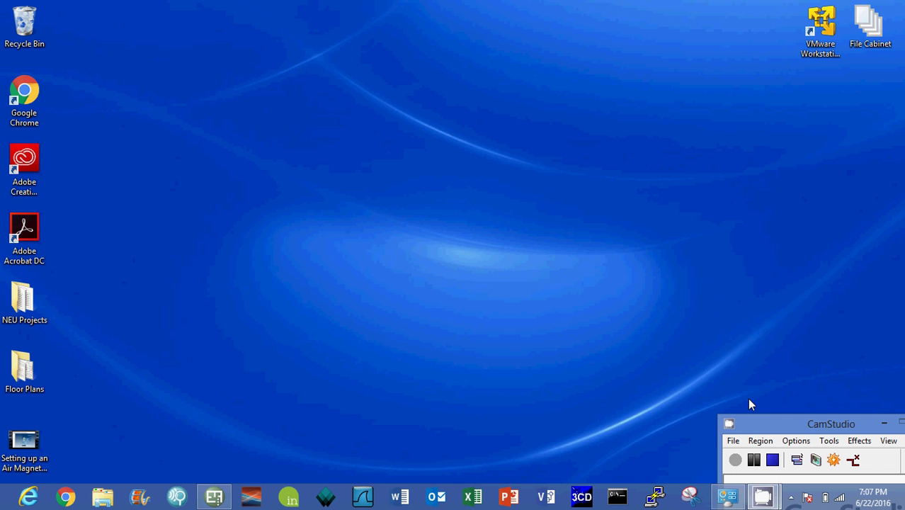
click(734, 441)
mouse_move(760, 441)
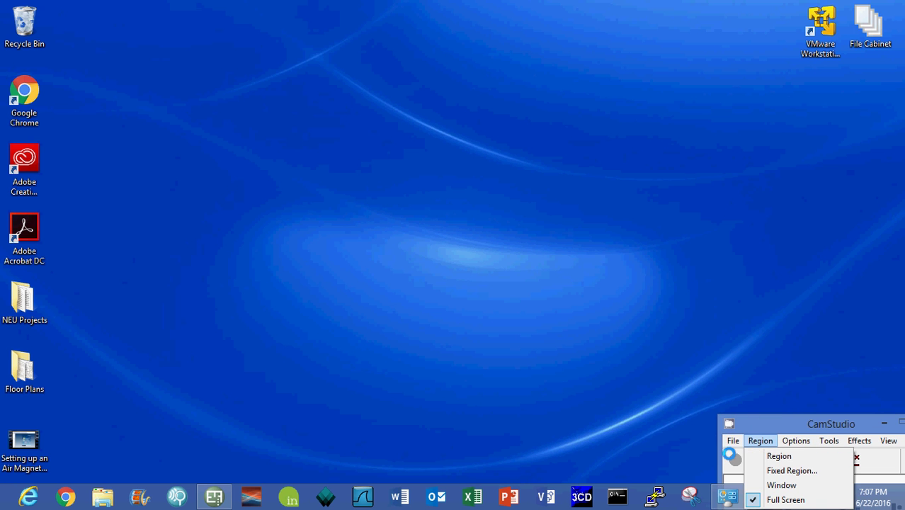